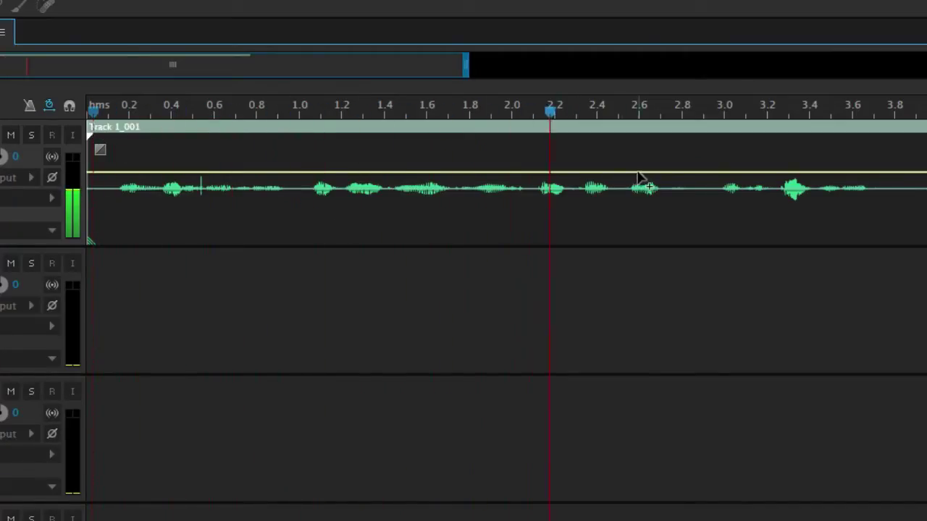
- Play back and scrub through the opening of the Track 1 voice recording to locate its individual sounds
{"action": "key", "text": "space"}
{"action": "left_click_drag", "start_coordinate": [600, 112], "coordinate": [148, 144]}
{"action": "left_click", "coordinate": [111, 150]}
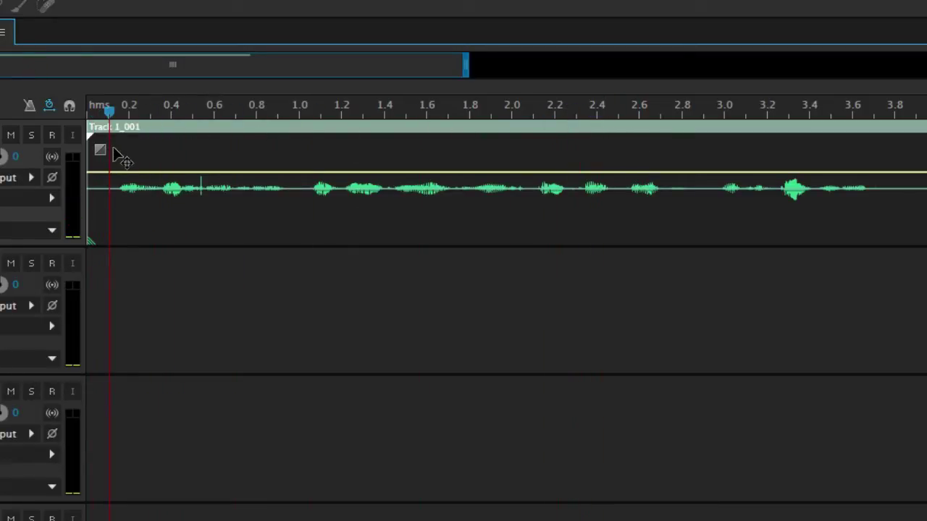
{"action": "left_click_drag", "start_coordinate": [109, 111], "coordinate": [266, 123]}
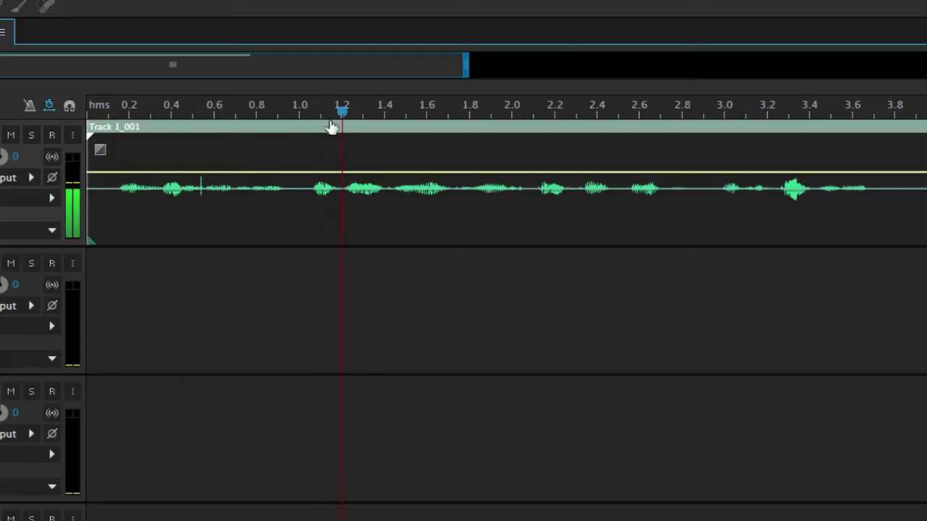
{"action": "left_click", "coordinate": [229, 139]}
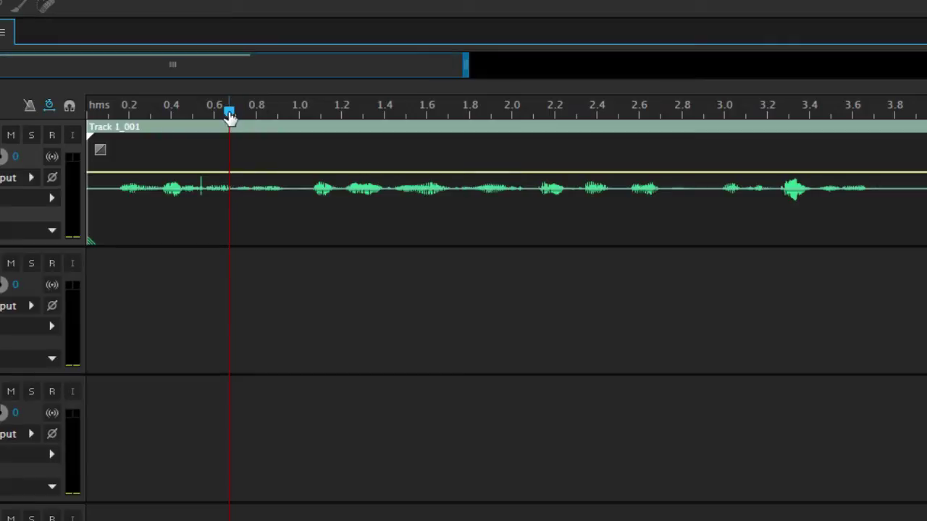
- Add a marker at 0:00.151, where the first sound of the recording begins, and rename it I
{"action": "left_click_drag", "start_coordinate": [228, 115], "coordinate": [123, 144]}
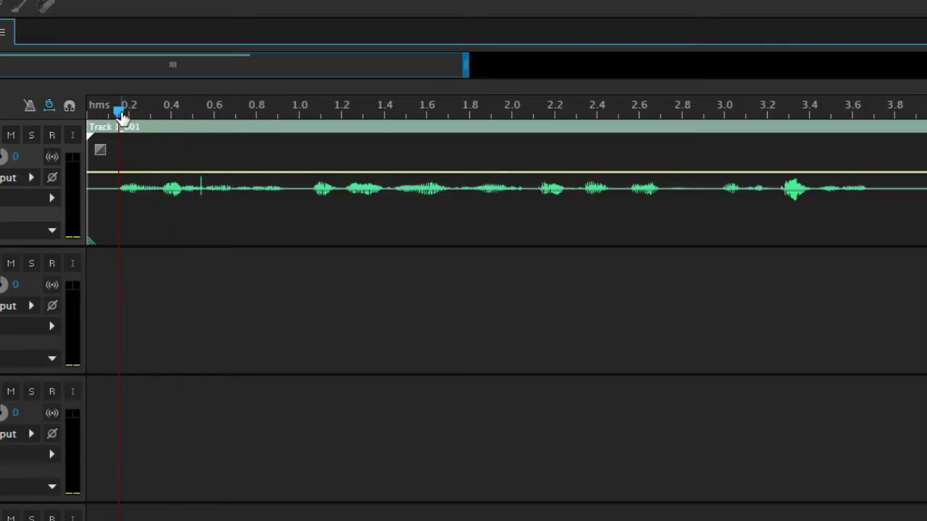
{"action": "key", "text": "m"}
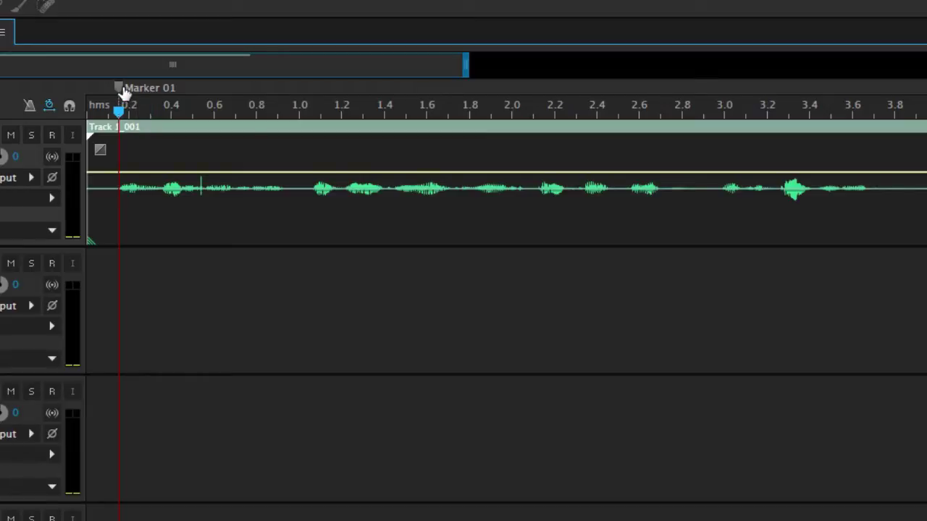
{"action": "right_click", "coordinate": [121, 89]}
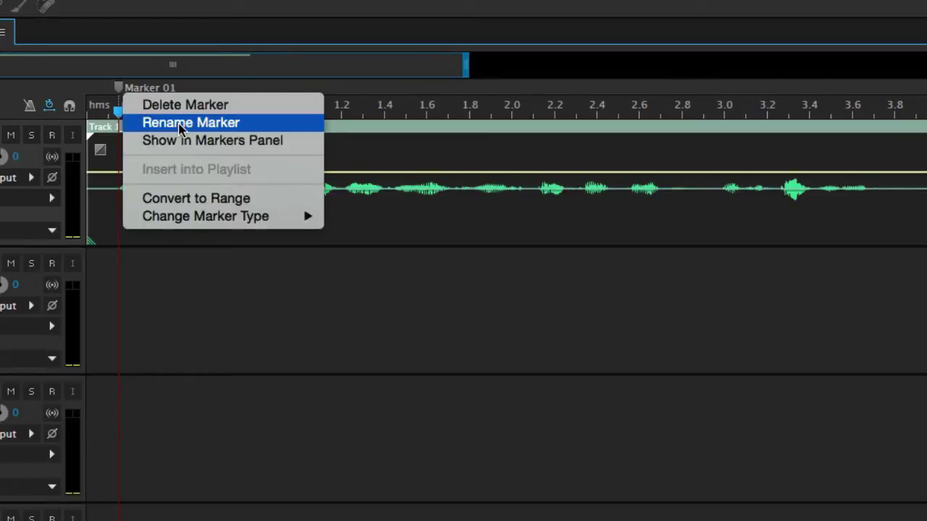
{"action": "left_click", "coordinate": [180, 123]}
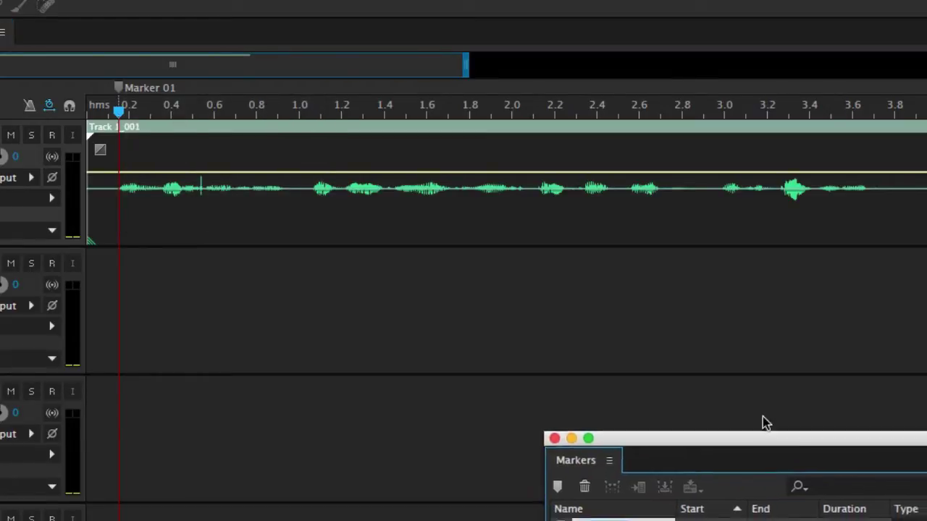
{"action": "key", "text": "BackSpace"}
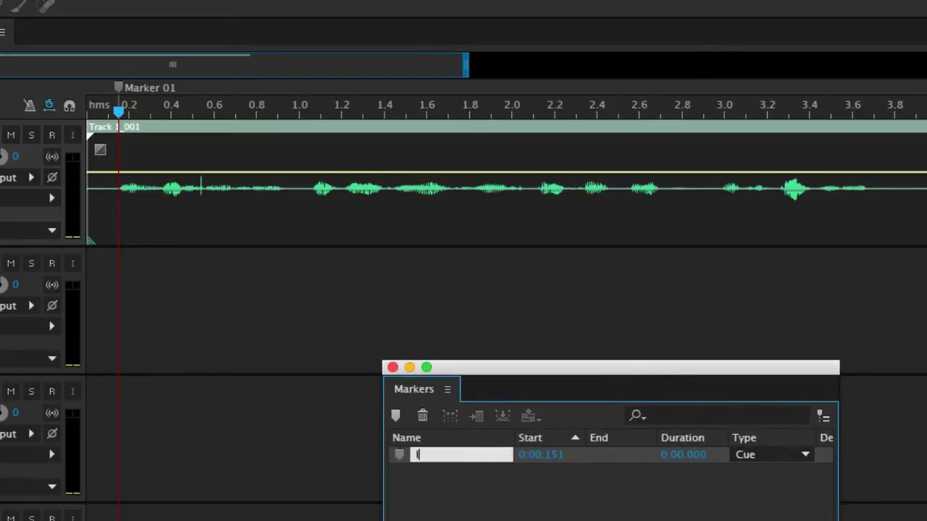
{"action": "type", "text": "I"}
{"action": "key", "text": "Return"}
- Add a second marker at 0:00.238 for the next sound and rename it N
{"action": "left_click_drag", "start_coordinate": [120, 114], "coordinate": [140, 118]}
{"action": "key", "text": "m"}
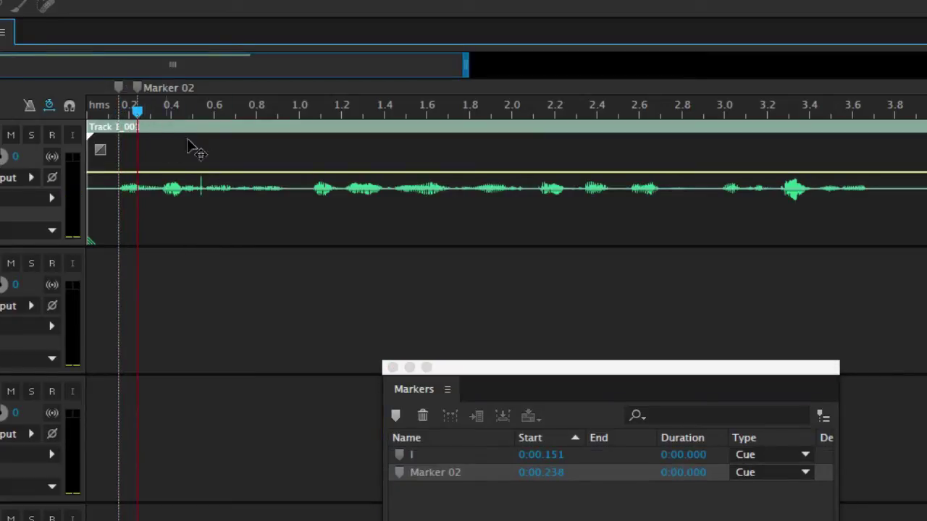
{"action": "left_click", "coordinate": [430, 475]}
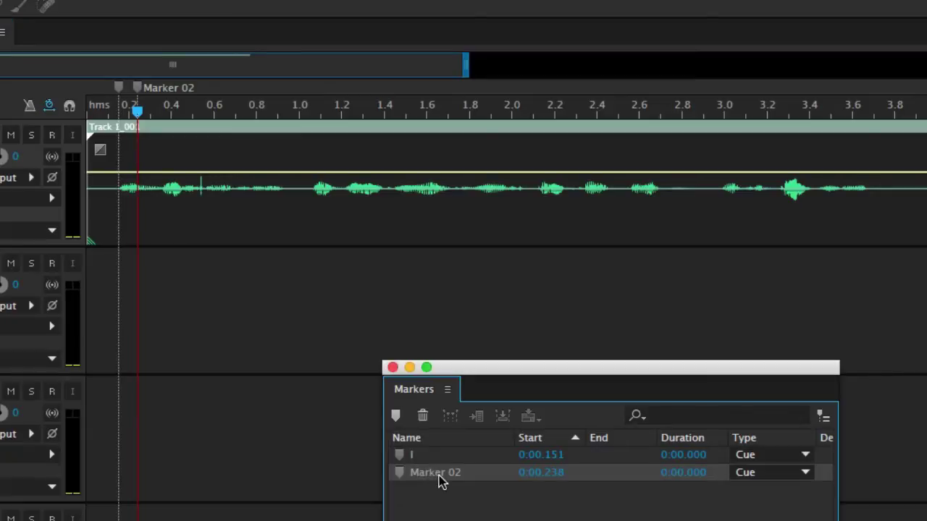
{"action": "double_click", "coordinate": [437, 474]}
{"action": "type", "text": "N"}
{"action": "key", "text": "Return"}
- Add a third marker at 0:00.364, where the next burst in the waveform begins, and rename it Th
{"action": "left_click_drag", "start_coordinate": [137, 113], "coordinate": [166, 122]}
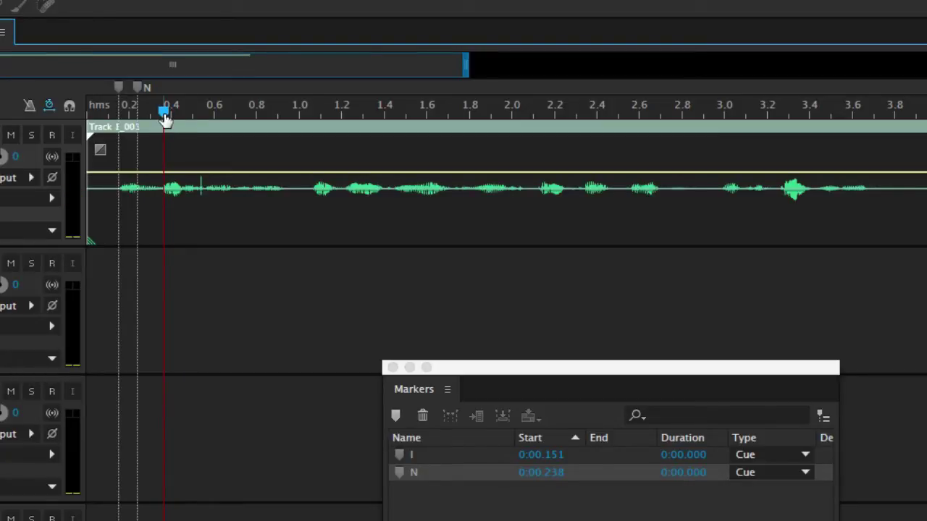
{"action": "key", "text": "m"}
{"action": "left_click", "coordinate": [437, 501]}
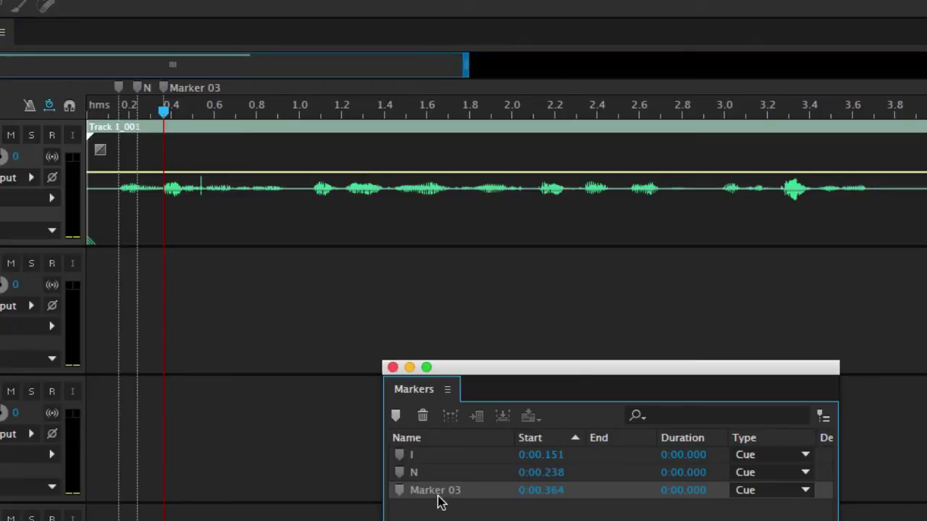
{"action": "double_click", "coordinate": [438, 496]}
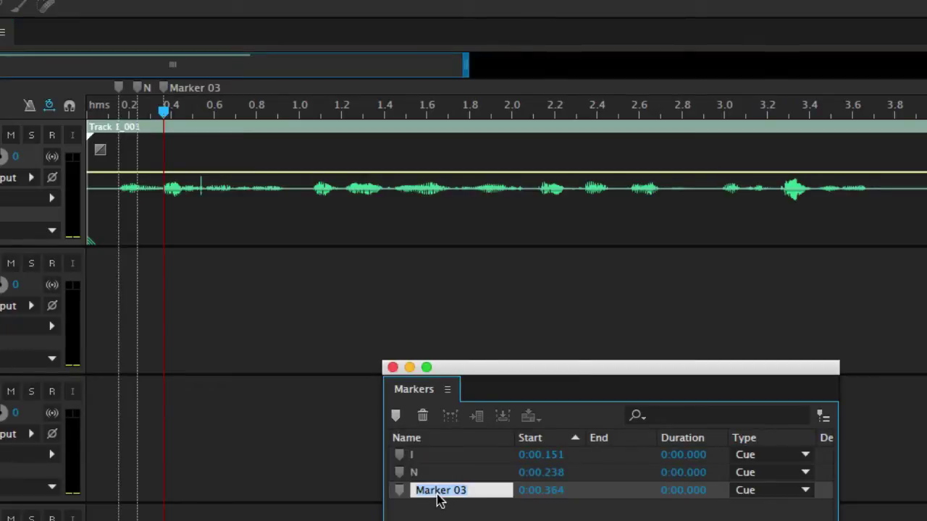
{"action": "type", "text": "Th"}
{"action": "key", "text": "Return"}
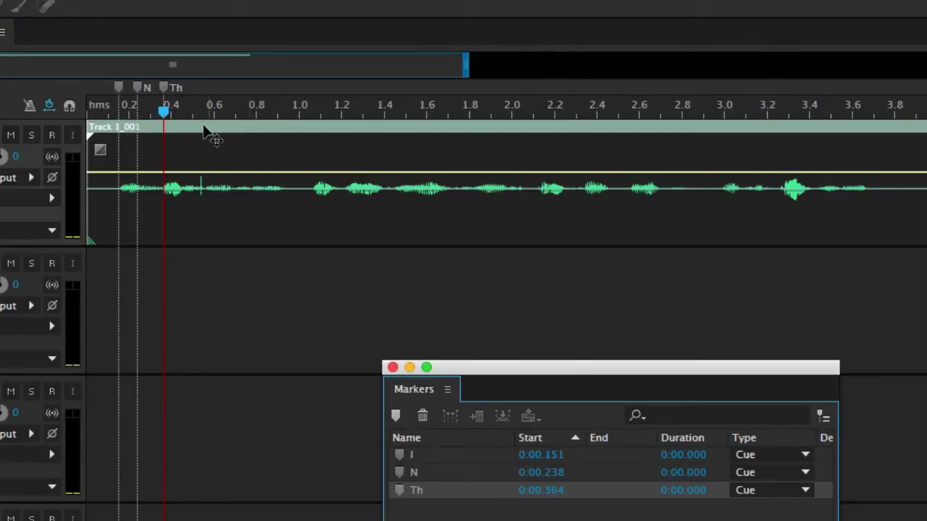
- Close the Markers window and start a multitrack mixdown export of the entire session
{"action": "left_click_drag", "start_coordinate": [166, 116], "coordinate": [196, 116]}
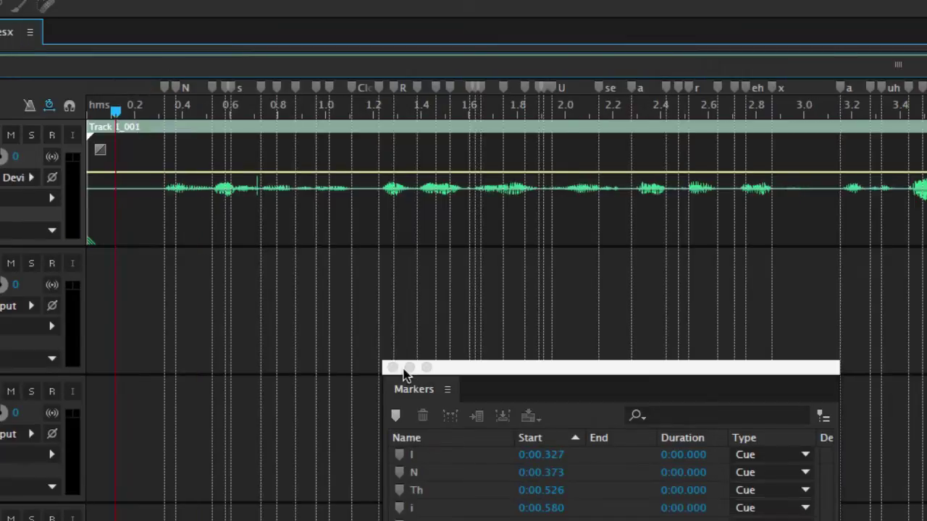
{"action": "left_click", "coordinate": [391, 367]}
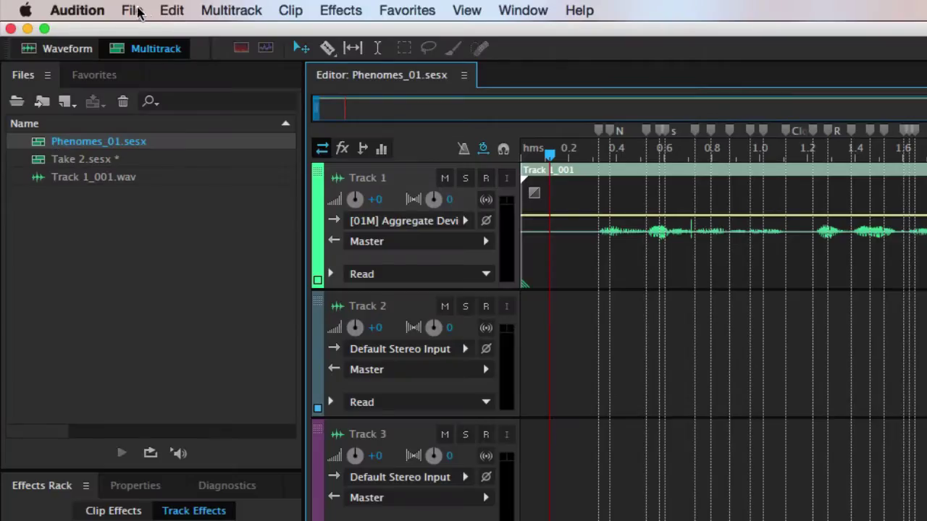
{"action": "left_click", "coordinate": [130, 11]}
{"action": "mouse_move", "coordinate": [236, 355]}
{"action": "mouse_move", "coordinate": [457, 409]}
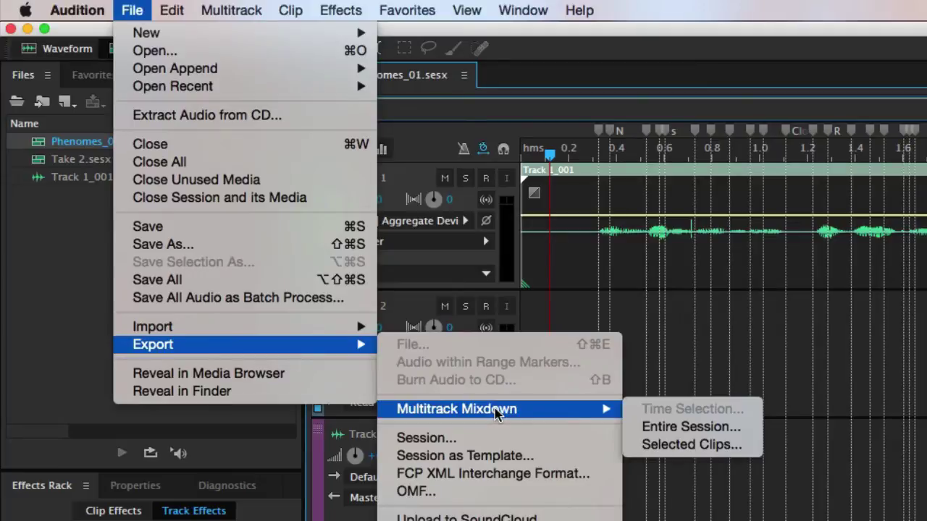
{"action": "left_click", "coordinate": [691, 427]}
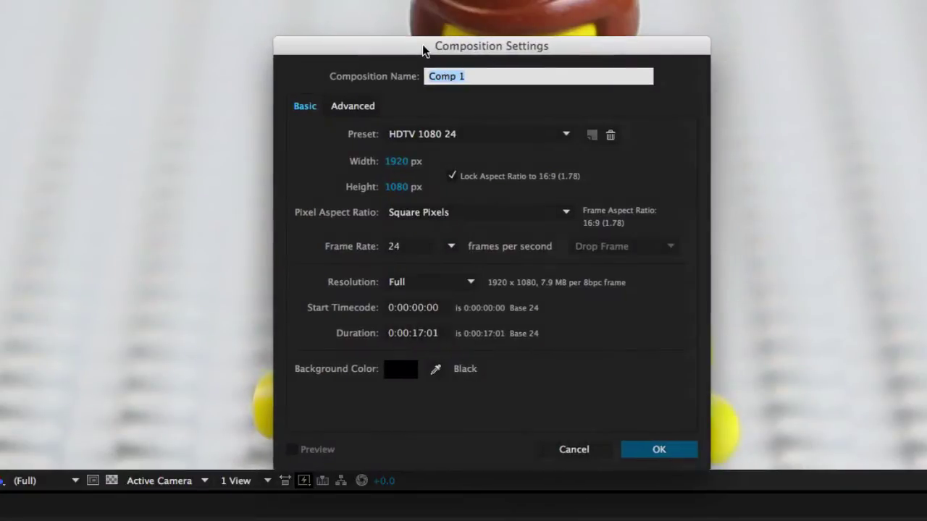
- In After Effects, create a composition named Mouth Sample with the HDTV 1080 24 settings
{"action": "type", "text": "Mouth "}
{"action": "type", "text": "Phonemes"}
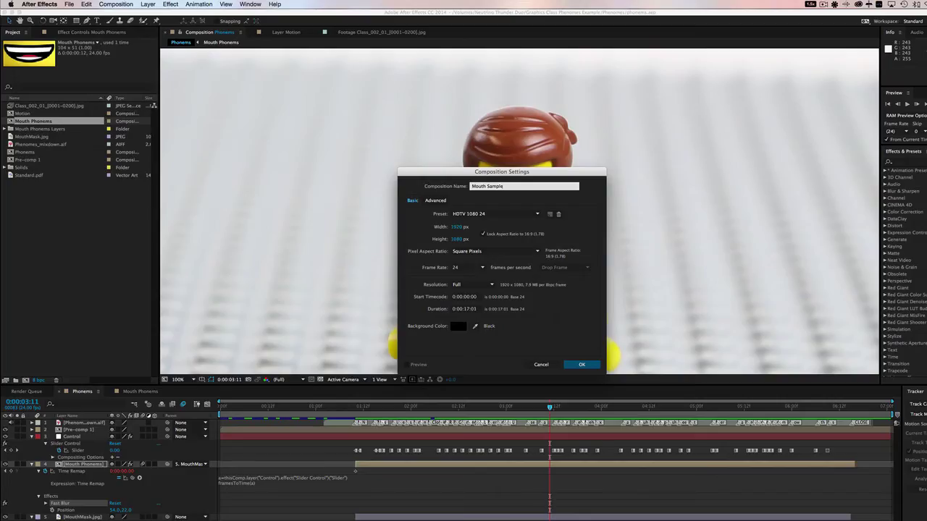
{"action": "key", "text": "Return"}
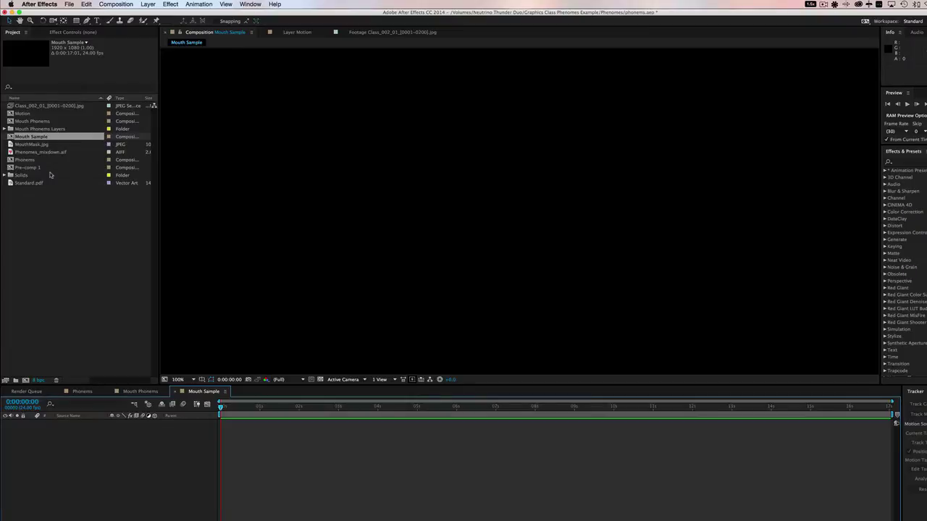
- Import Mouth Phonems.psd as Composition - Retain Layer Sizes, after checking its mouth artwork in Photoshop
{"action": "key", "text": "ctrl+i"}
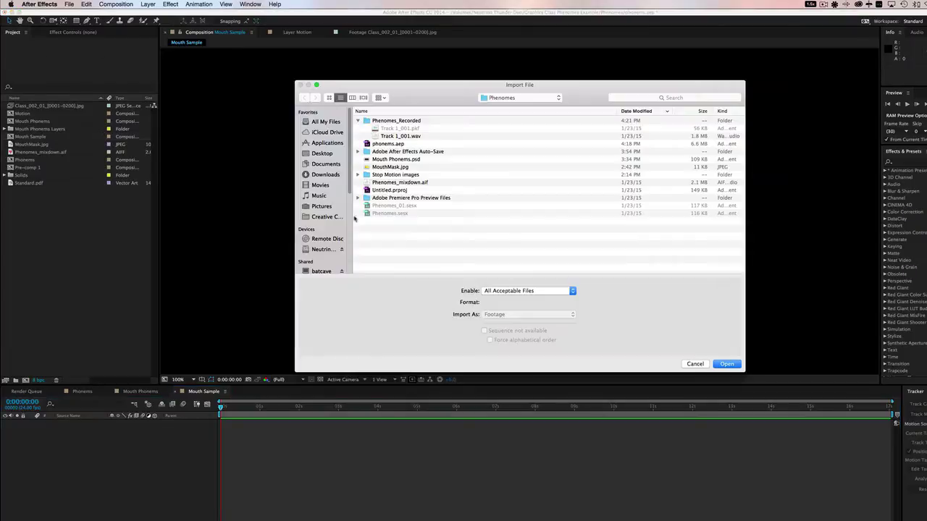
{"action": "left_click", "coordinate": [395, 161]}
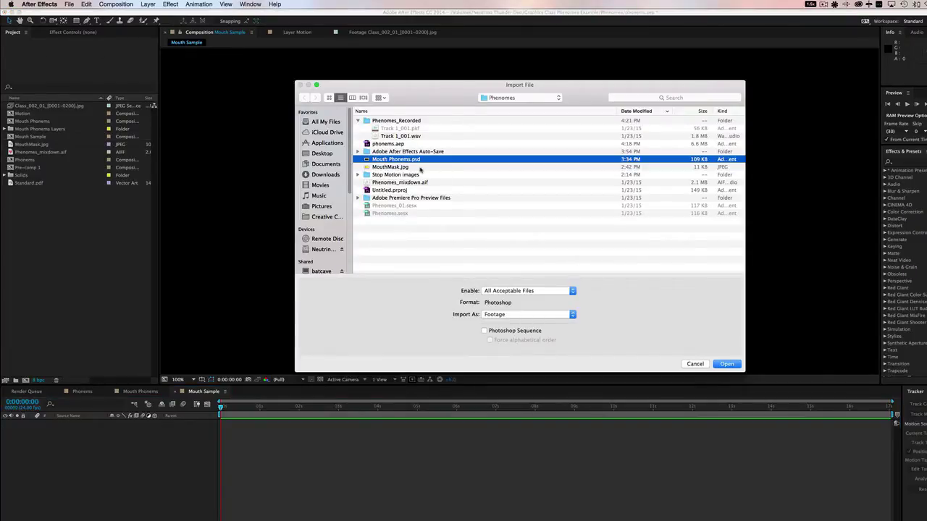
{"action": "key", "text": "super+Tab"}
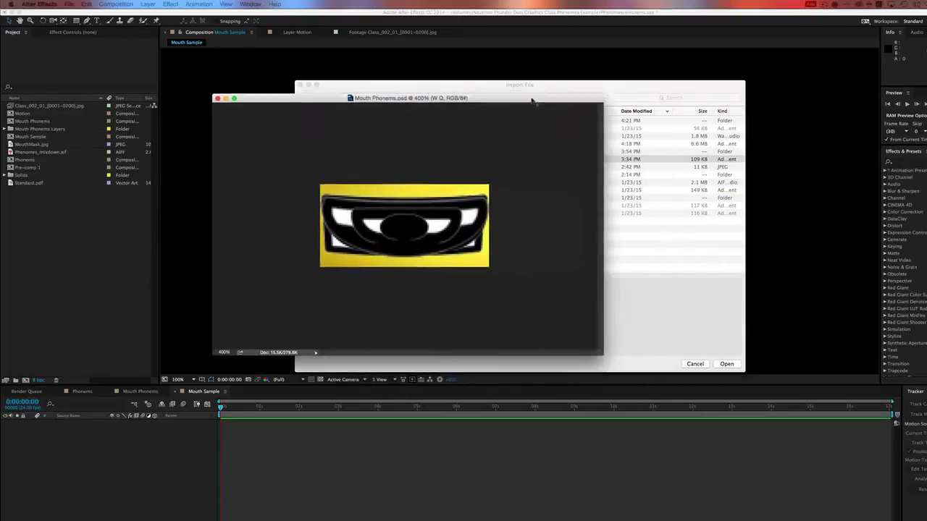
{"action": "left_click_drag", "start_coordinate": [521, 99], "coordinate": [561, 96]}
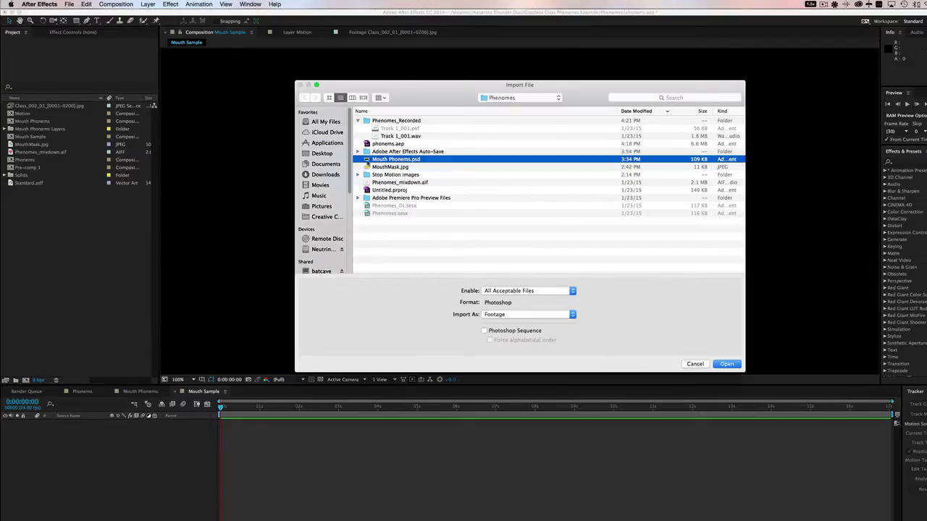
{"action": "left_click", "coordinate": [529, 315]}
{"action": "left_click", "coordinate": [550, 335]}
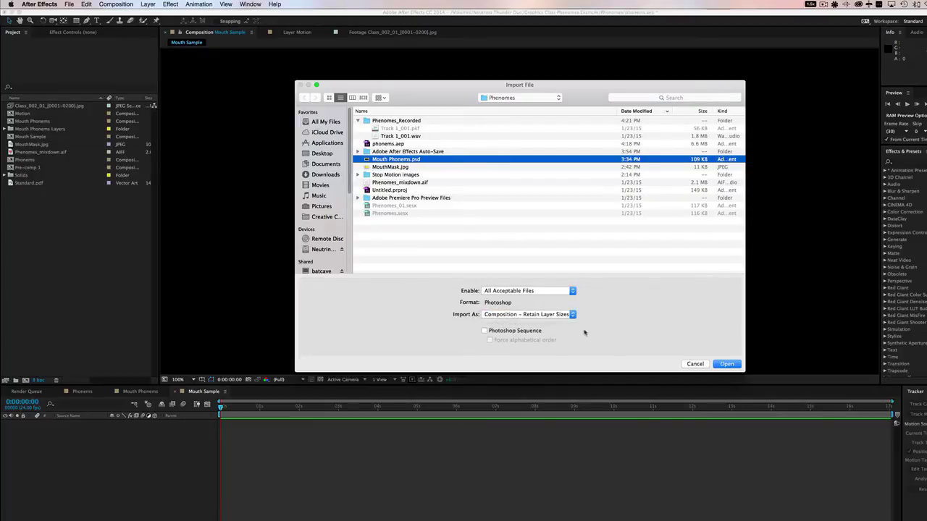
{"action": "left_click", "coordinate": [726, 364]}
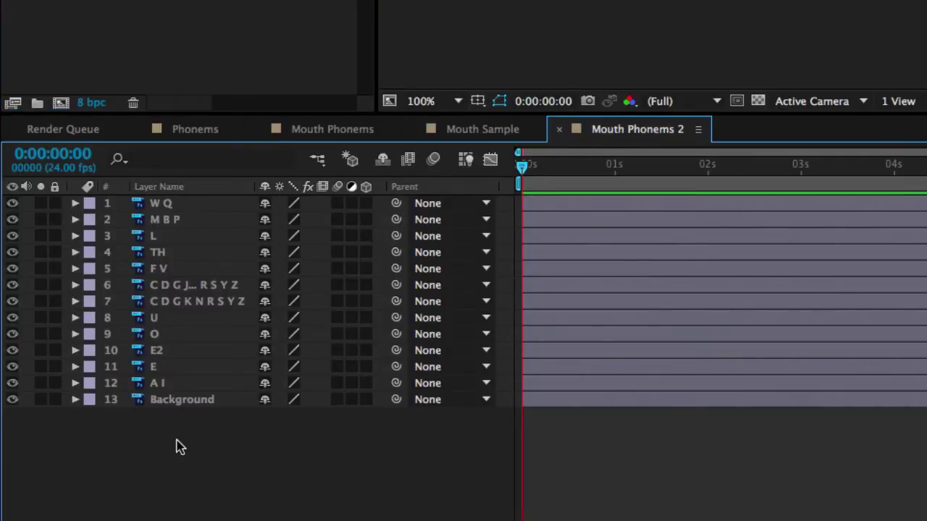
- Reverse the stacking order of the mouth layers above Background in Mouth Phonems 2, so A I is first and W Q last
{"action": "left_click", "coordinate": [165, 388]}
{"action": "left_click", "coordinate": [159, 207], "text": "shift"}
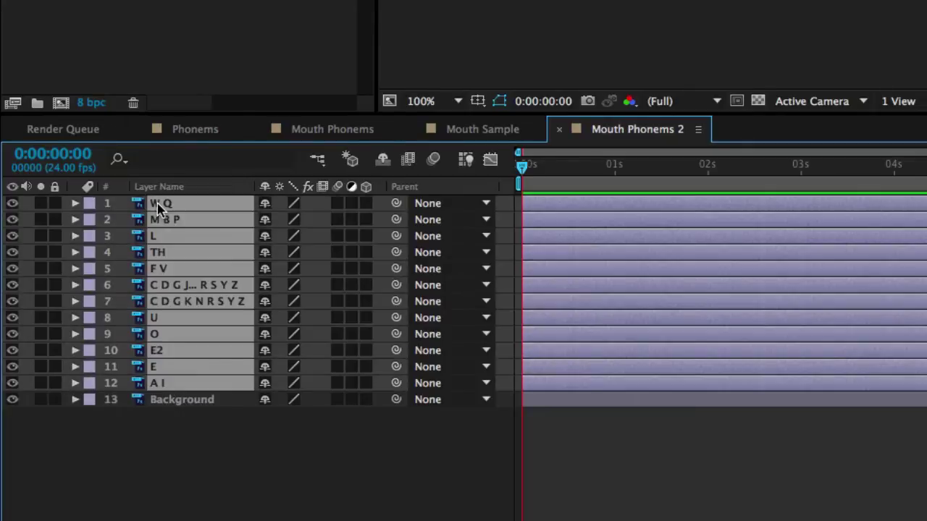
{"action": "key", "text": "Delete"}
{"action": "key", "text": "ctrl+v"}
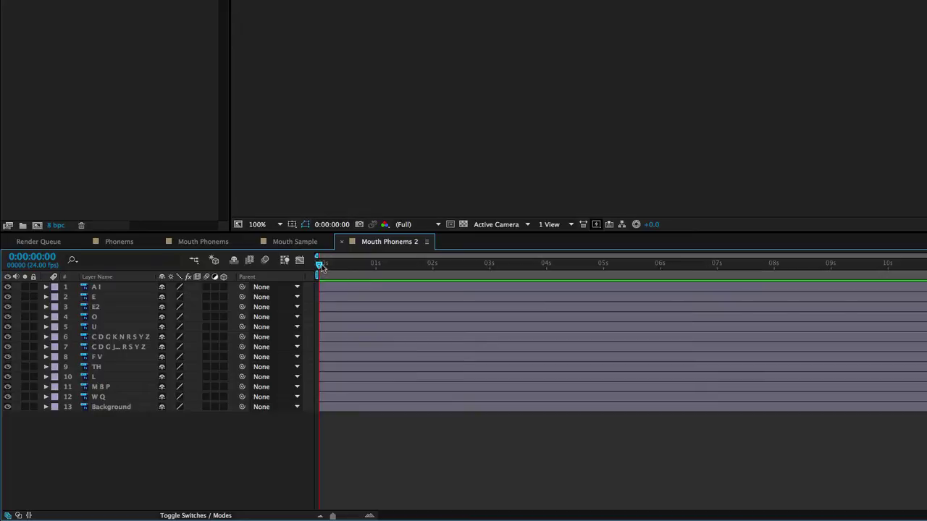
- Trim the layers from A I to W Q to a duration of one frame and return the current time to 0:00:00:00
{"action": "left_click", "coordinate": [322, 266]}
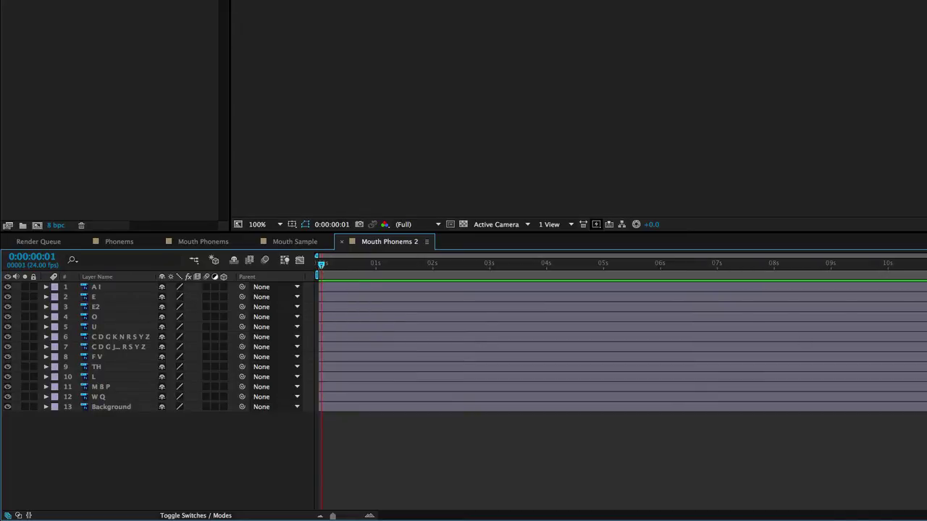
{"action": "left_click", "coordinate": [94, 288]}
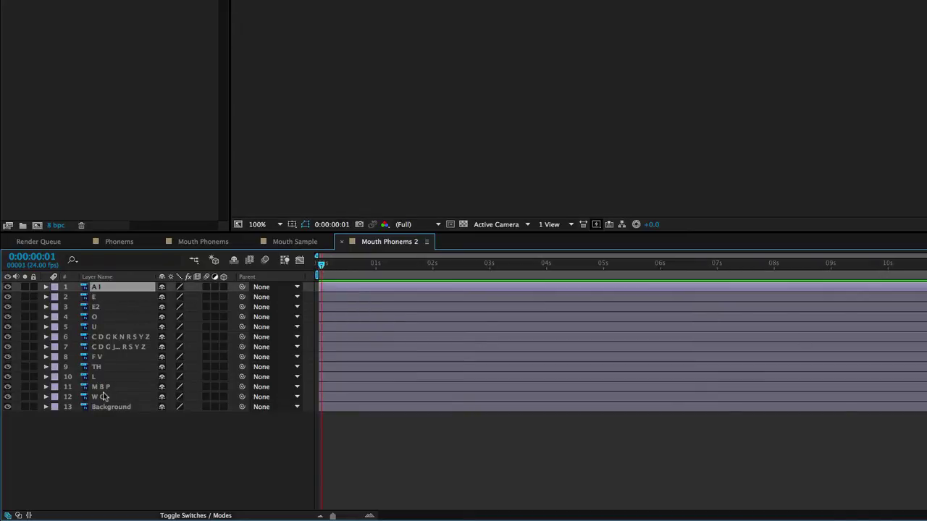
{"action": "left_click", "coordinate": [103, 396], "text": "shift"}
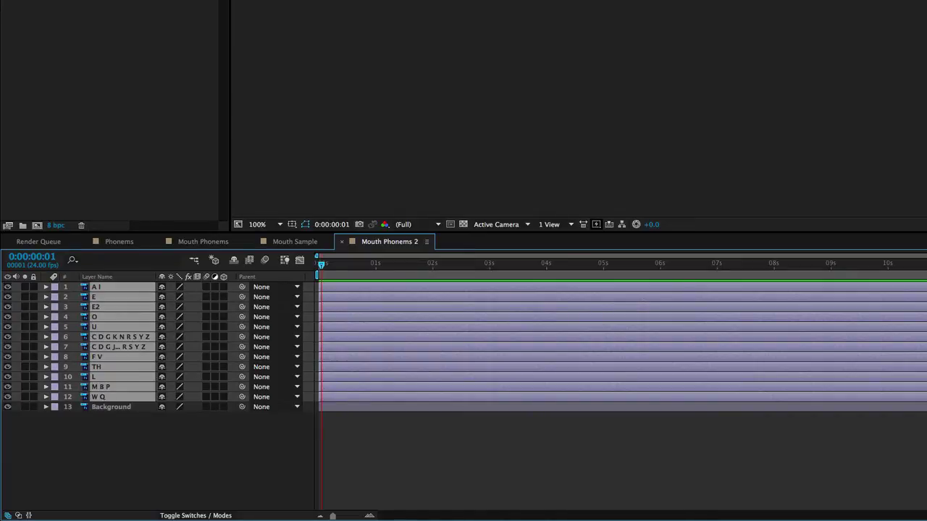
{"action": "left_click_drag", "start_coordinate": [925, 319], "coordinate": [320, 319]}
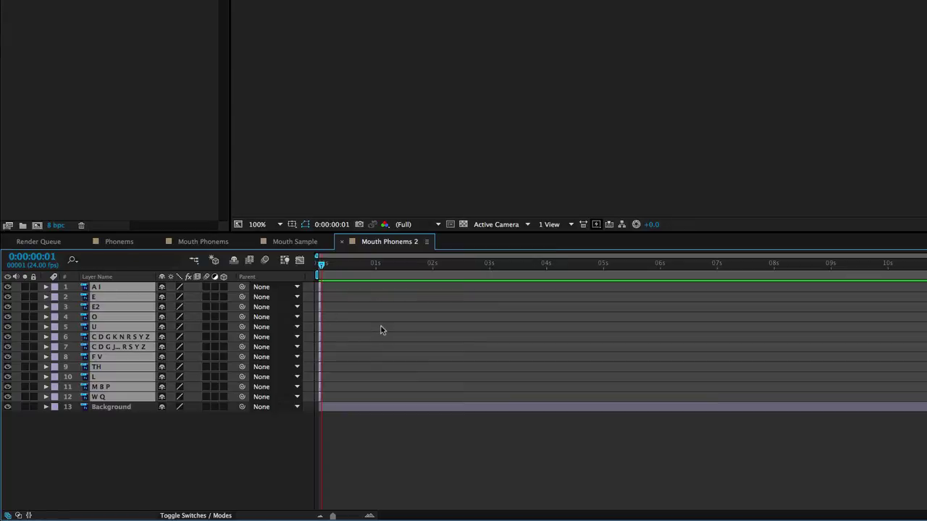
{"action": "scroll", "coordinate": [690, 34], "scroll_direction": "up", "scroll_amount": 4}
{"action": "scroll", "coordinate": [690, 34], "scroll_direction": "up", "scroll_amount": 2}
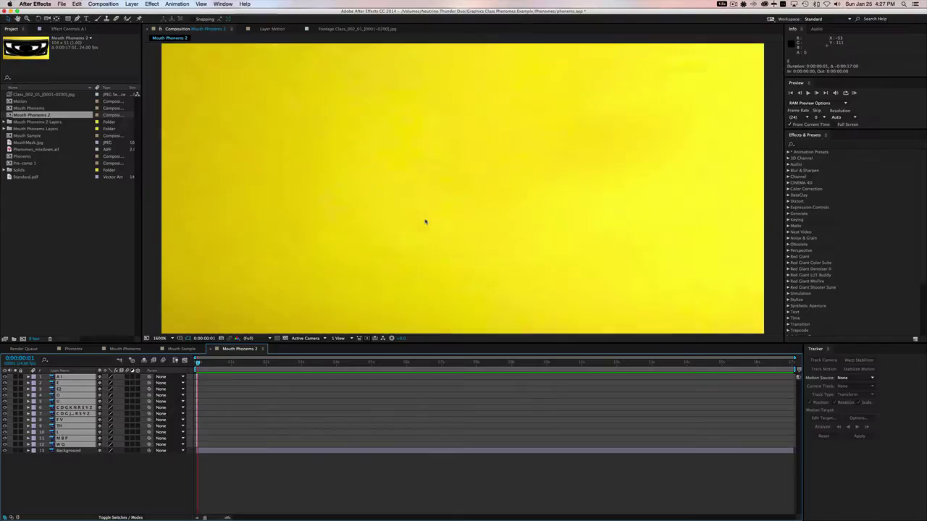
{"action": "left_click_drag", "start_coordinate": [320, 265], "coordinate": [316, 266]}
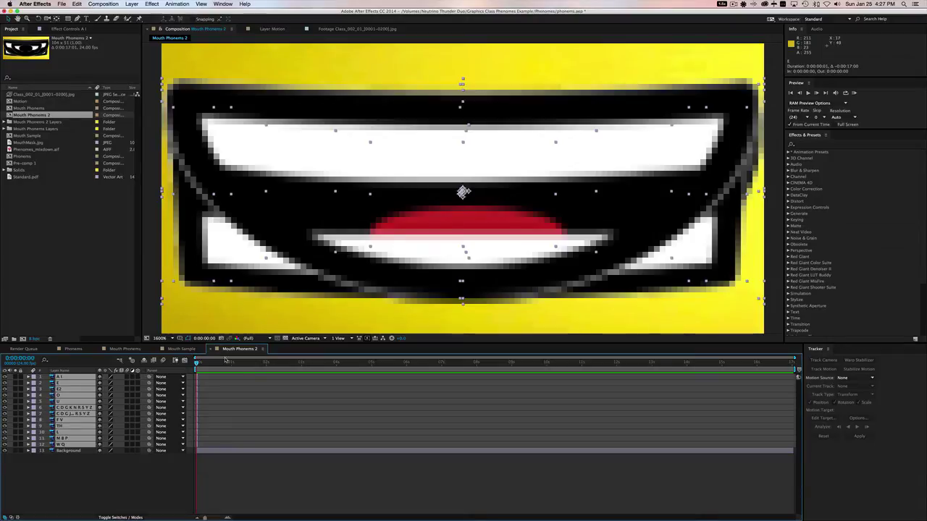
{"action": "left_click_drag", "start_coordinate": [794, 358], "coordinate": [226, 360]}
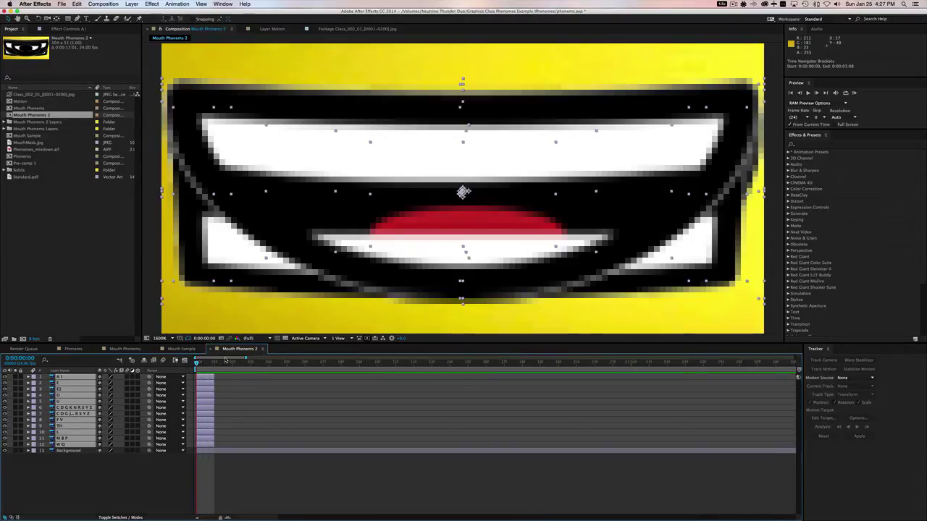
- Sequence the selected mouth layers from A I to W Q end to end without overlap
{"action": "right_click", "coordinate": [77, 380]}
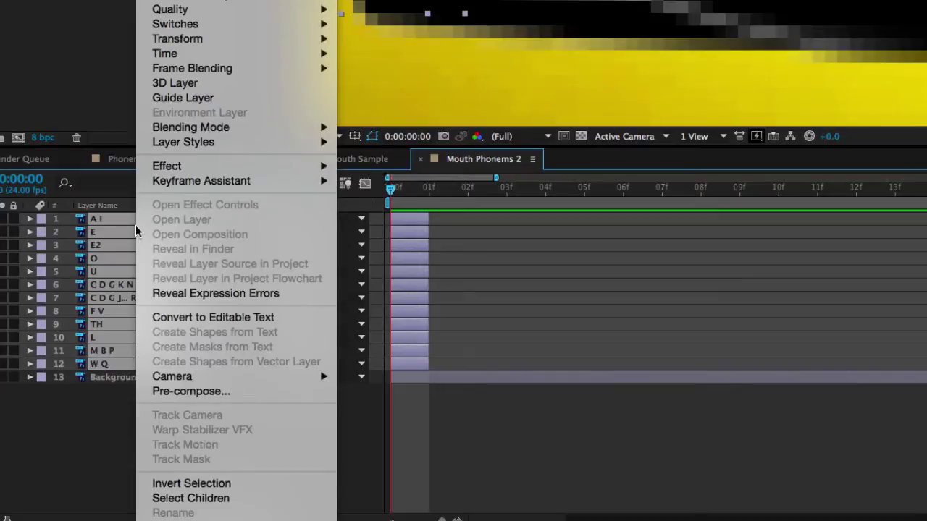
{"action": "mouse_move", "coordinate": [232, 184]}
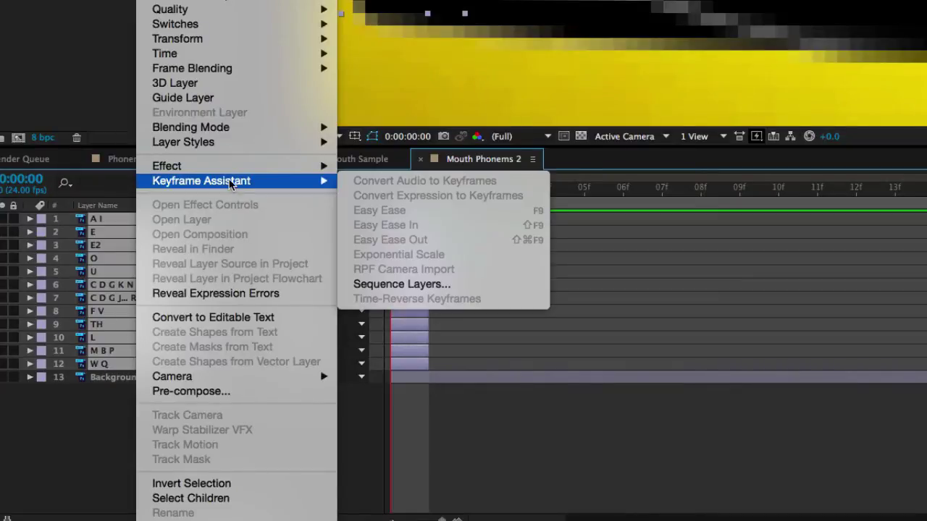
{"action": "left_click", "coordinate": [455, 286]}
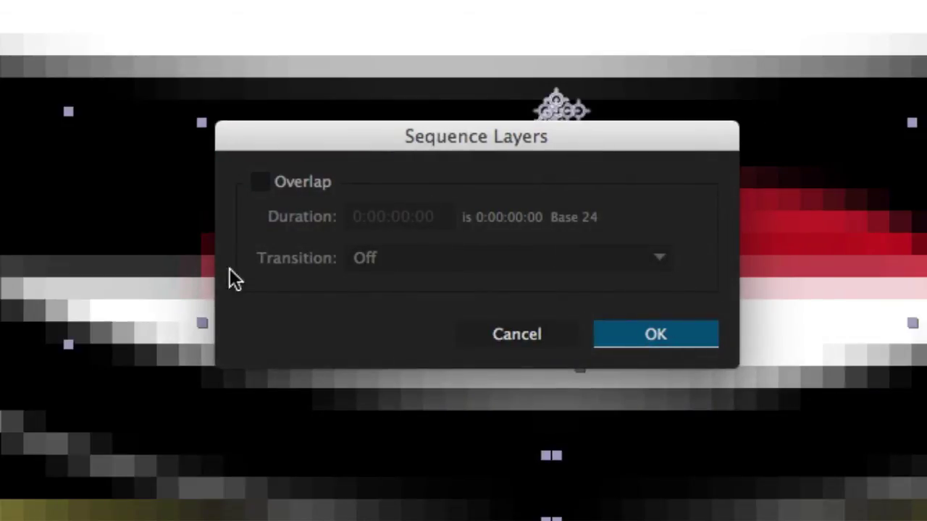
{"action": "left_click", "coordinate": [655, 337]}
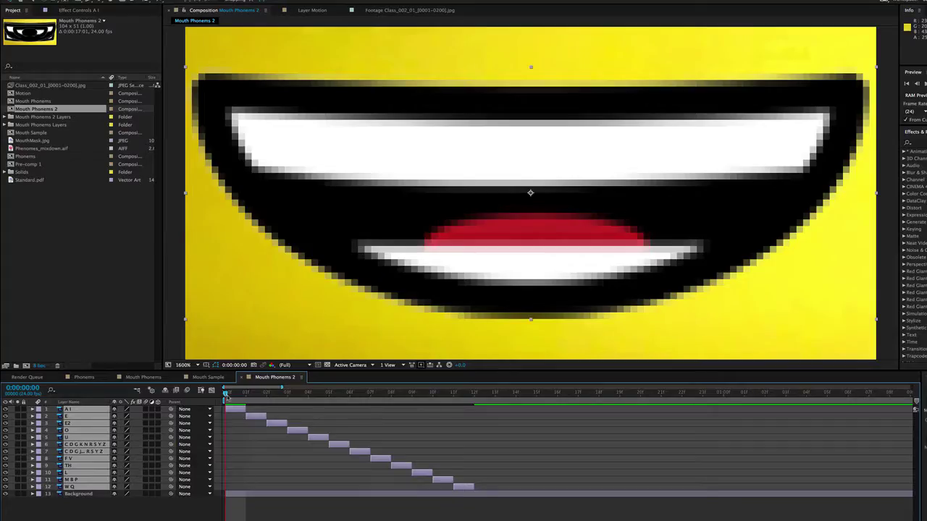
{"action": "left_click", "coordinate": [112, 499]}
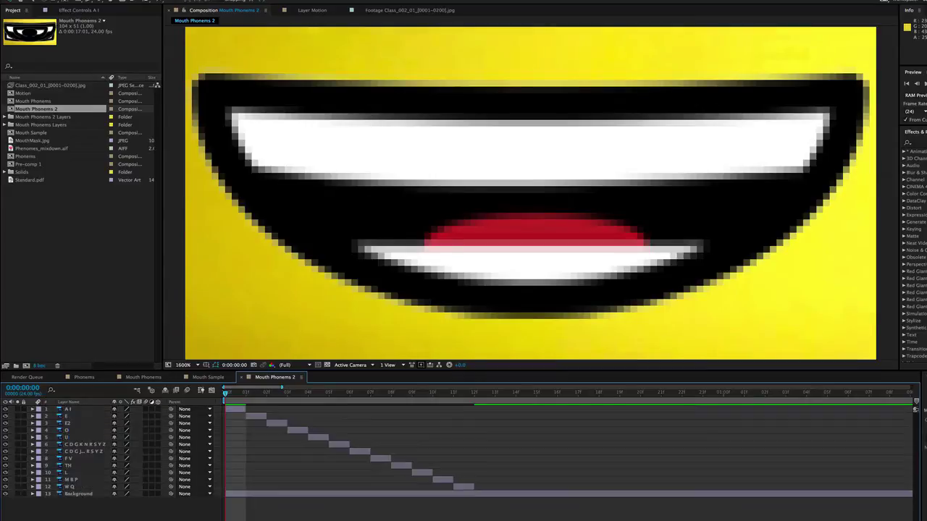
- End the work area at 0:00:00:12, after the W Q layer, and trim the Mouth Phonems 2 composition to it
{"action": "left_click_drag", "start_coordinate": [227, 396], "coordinate": [473, 420]}
{"action": "scroll", "coordinate": [853, 410], "scroll_direction": "down", "scroll_amount": 5}
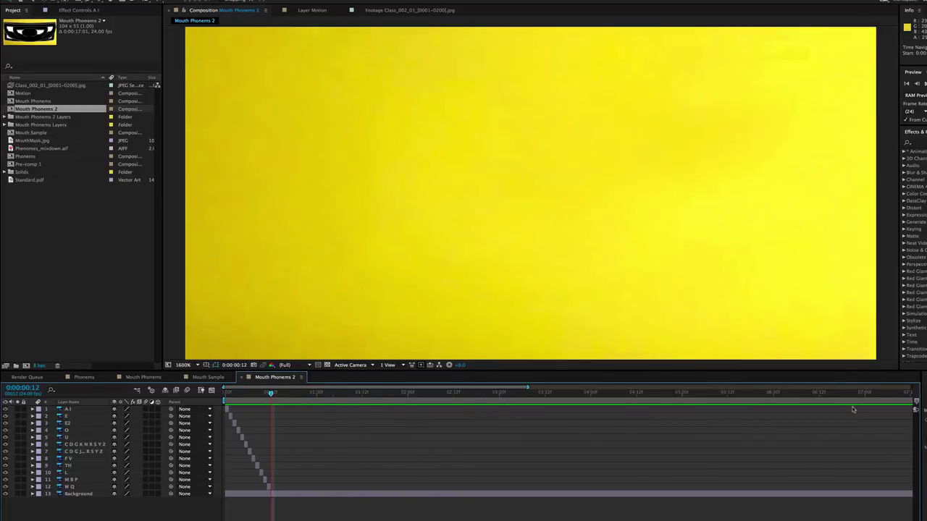
{"action": "key", "text": "minus"}
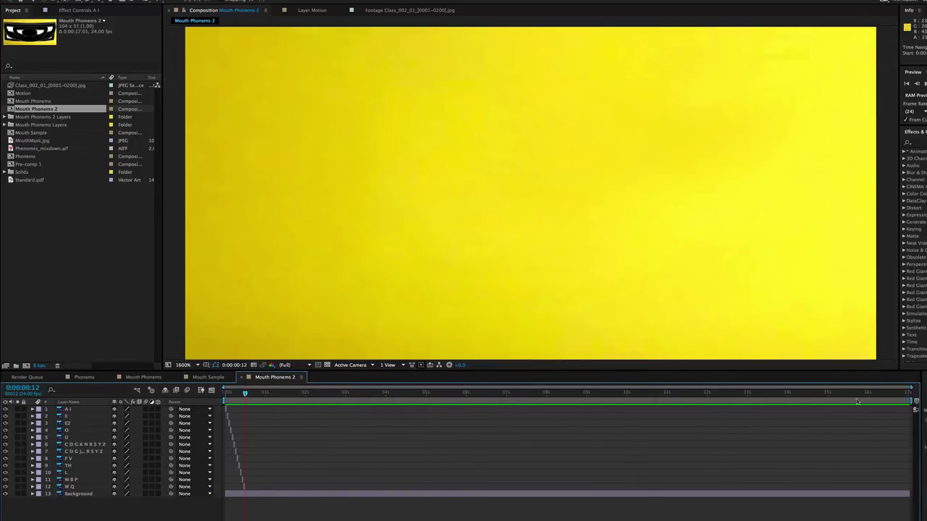
{"action": "key", "text": "n"}
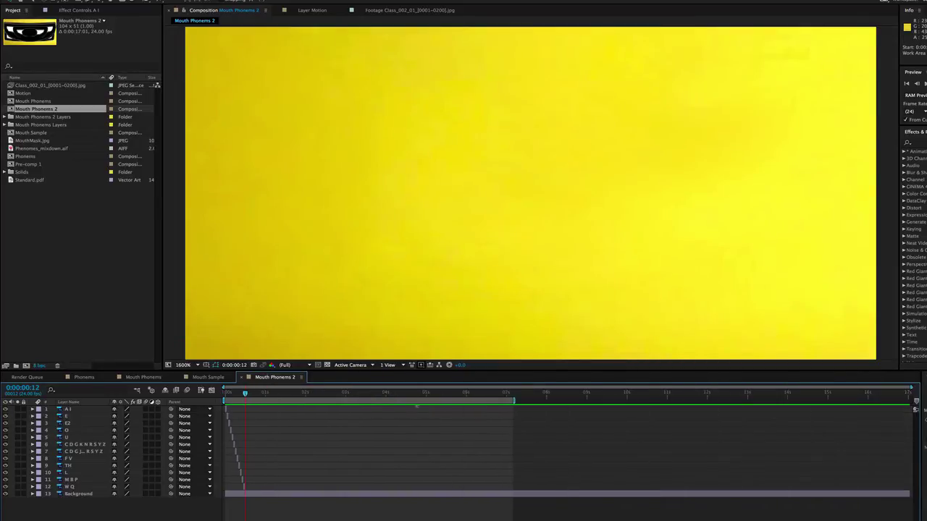
{"action": "left_click_drag", "start_coordinate": [250, 420], "coordinate": [246, 422]}
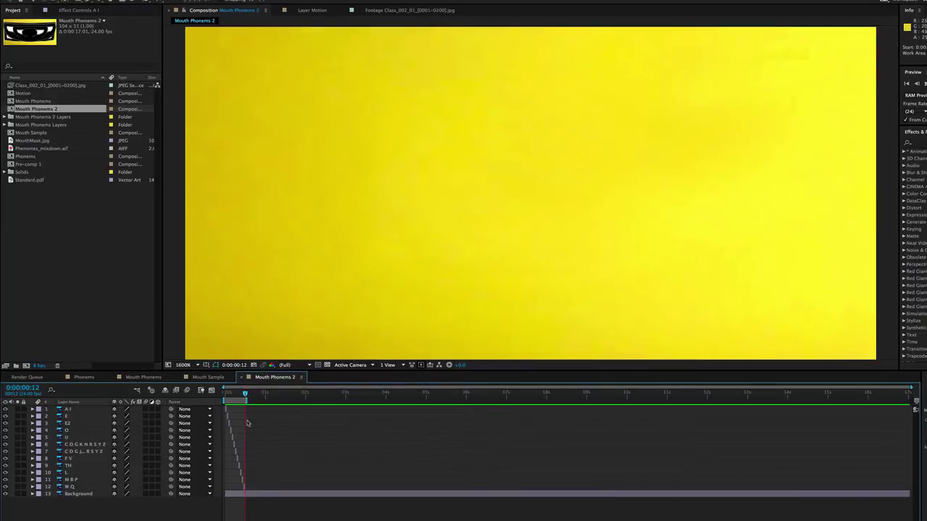
{"action": "key", "text": ";"}
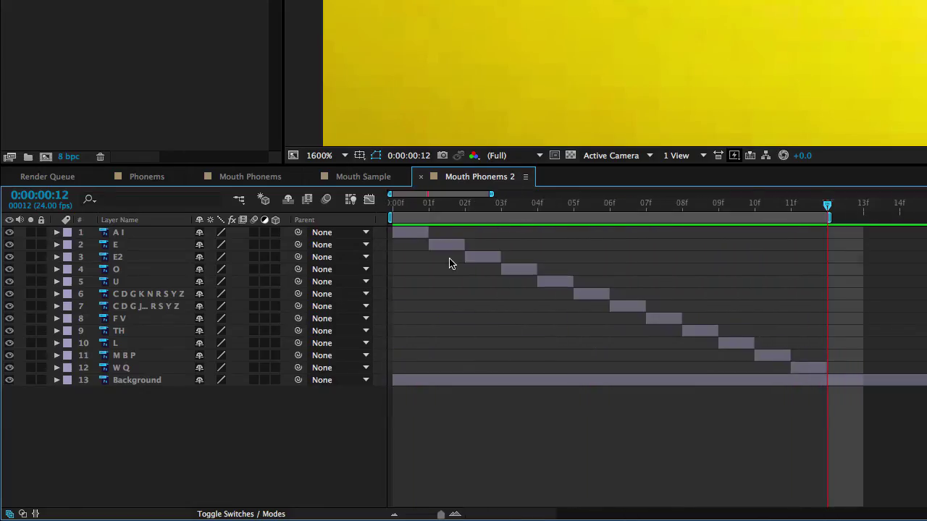
{"action": "right_click", "coordinate": [660, 218]}
{"action": "left_click", "coordinate": [680, 258]}
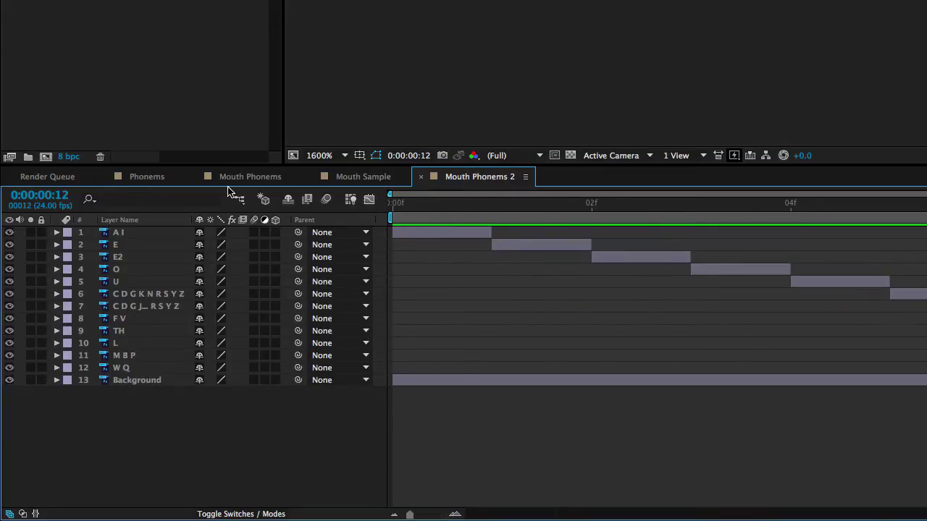
- Create a composition named Mouth Example with the HDTV 1080 24 settings and place Mouth Phonems 2 in it
{"action": "left_click", "coordinate": [52, 176]}
{"action": "key", "text": "super+n"}
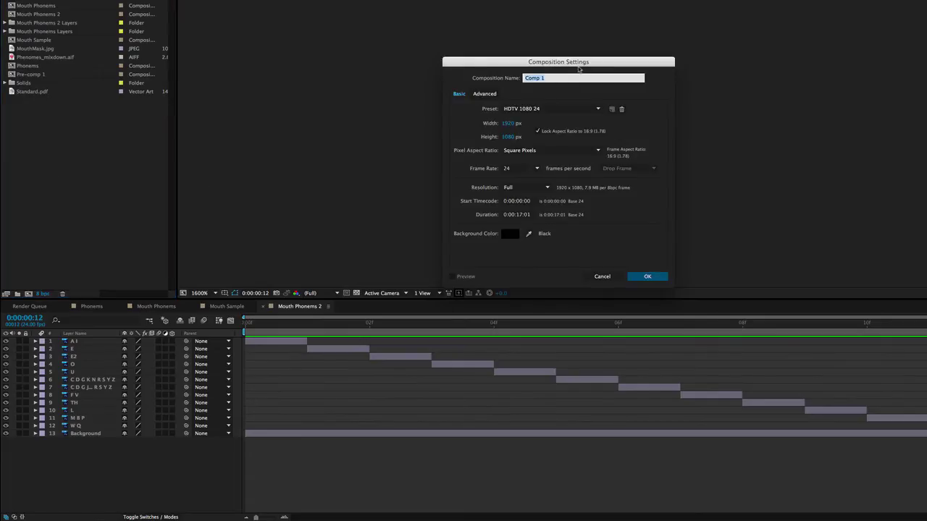
{"action": "type", "text": "Mouth Example"}
{"action": "left_click", "coordinate": [648, 277]}
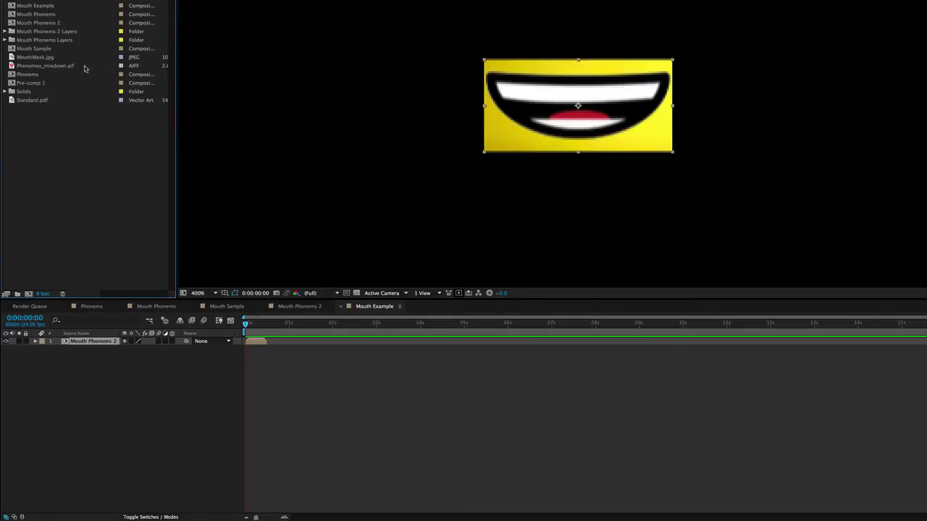
- Add Phenomes_mixdown.aif to the Mouth Example composition beneath the Mouth Phonems 2 layer
{"action": "left_click", "coordinate": [22, 59]}
{"action": "left_click", "coordinate": [22, 66]}
{"action": "left_click_drag", "start_coordinate": [11, 67], "coordinate": [87, 393]}
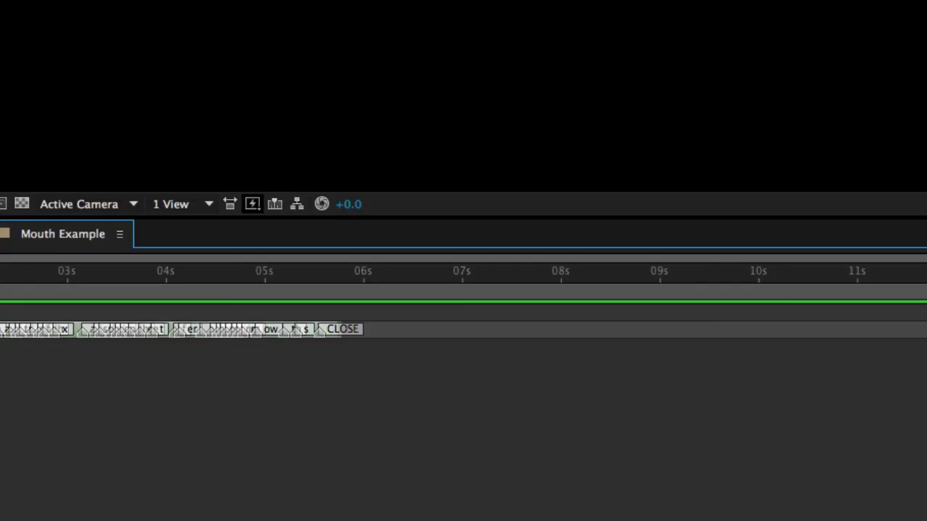
- Examine which mouth shapes Mouth Phonems 2 shows at the I and Th markers of the audio layer
{"action": "key", "text": "equal"}
{"action": "key", "text": "equal"}
{"action": "key", "text": "equal"}
{"action": "key", "text": "equal"}
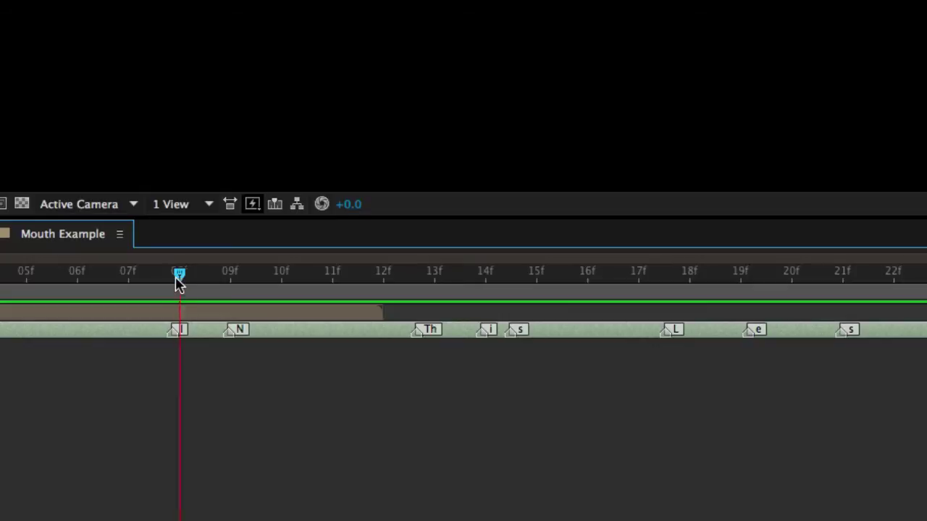
{"action": "left_click", "coordinate": [179, 282]}
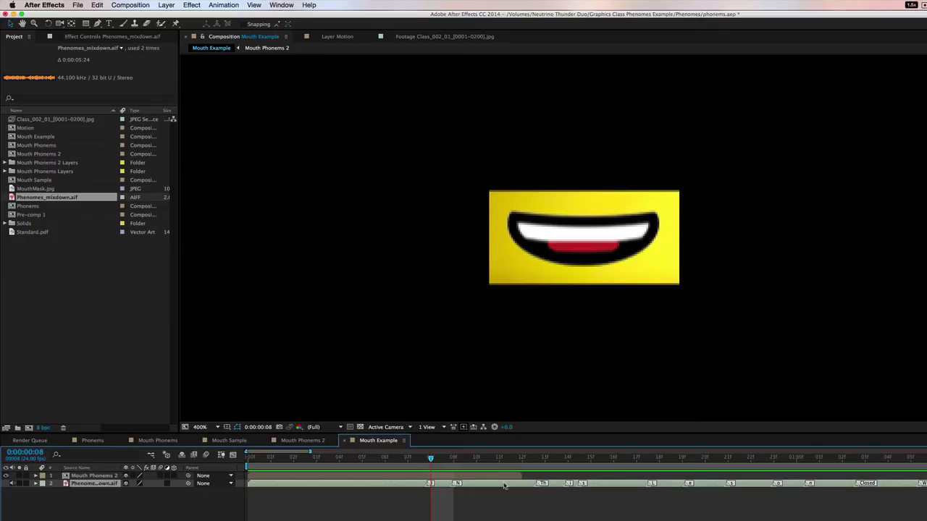
{"action": "mouse_move", "coordinate": [273, 477]}
{"action": "left_mouse_down"}
{"action": "mouse_move", "coordinate": [449, 480]}
{"action": "mouse_move", "coordinate": [250, 478]}
{"action": "mouse_move", "coordinate": [282, 478]}
{"action": "left_mouse_up"}
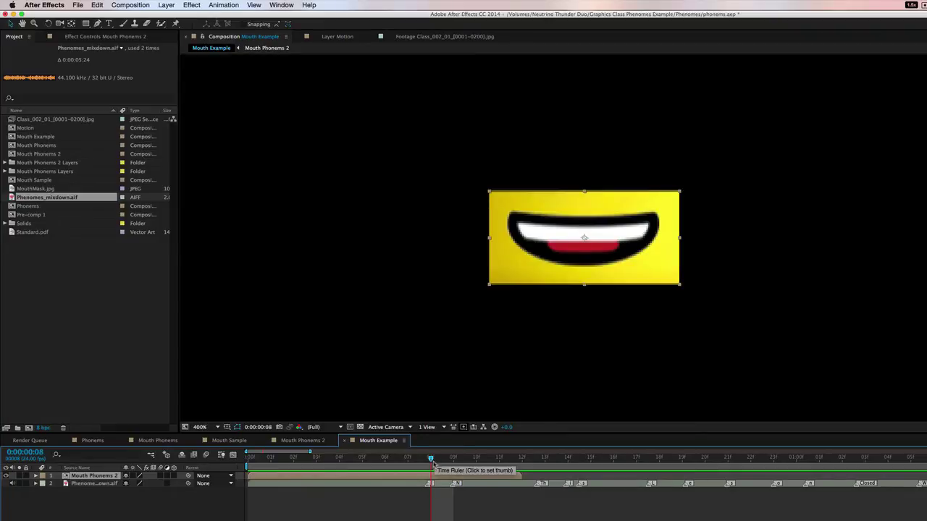
{"action": "left_click_drag", "start_coordinate": [433, 459], "coordinate": [537, 469]}
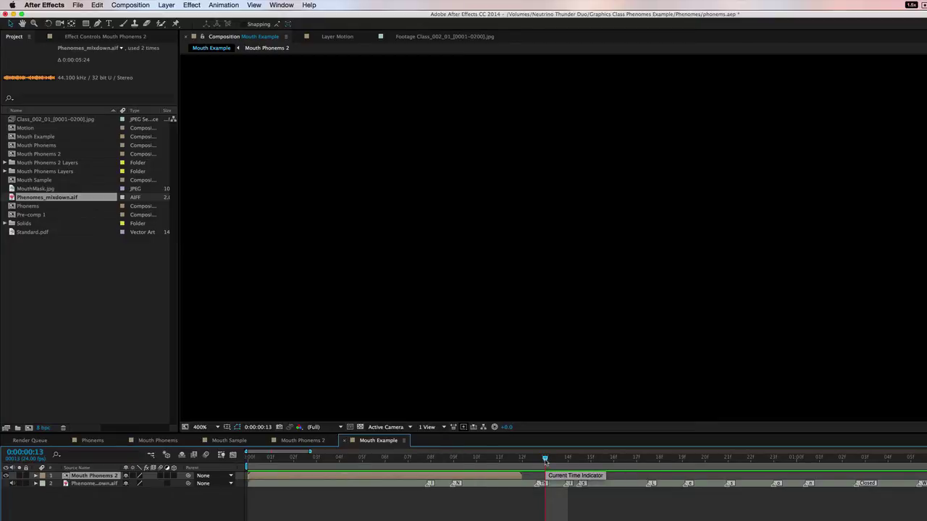
{"action": "mouse_move", "coordinate": [544, 462]}
{"action": "left_mouse_down"}
{"action": "mouse_move", "coordinate": [531, 465]}
{"action": "mouse_move", "coordinate": [538, 464]}
{"action": "left_mouse_up"}
{"action": "mouse_move", "coordinate": [544, 462]}
{"action": "left_mouse_down"}
{"action": "mouse_move", "coordinate": [527, 463]}
{"action": "mouse_move", "coordinate": [535, 463]}
{"action": "left_mouse_up"}
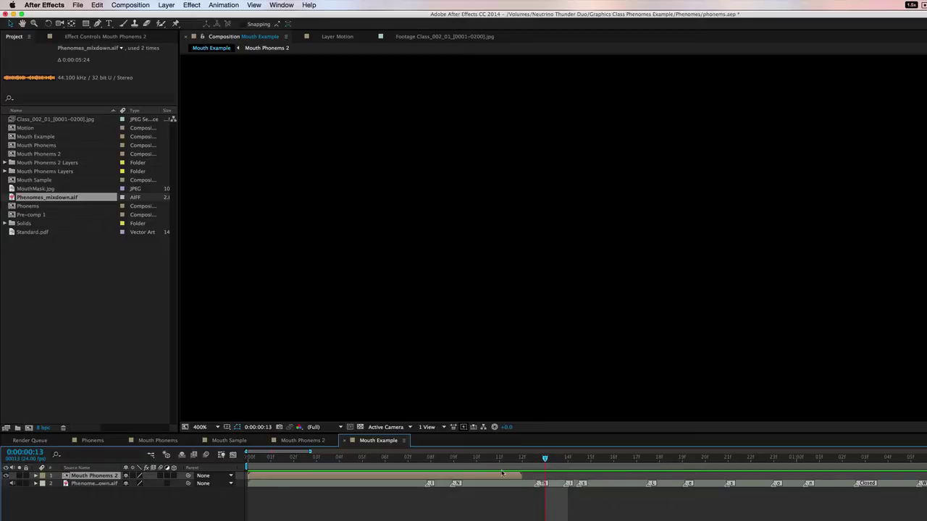
- Enable time remapping on the Mouth Phonems 2 layer and delete its end keyframe at frame 12
{"action": "right_click", "coordinate": [90, 477]}
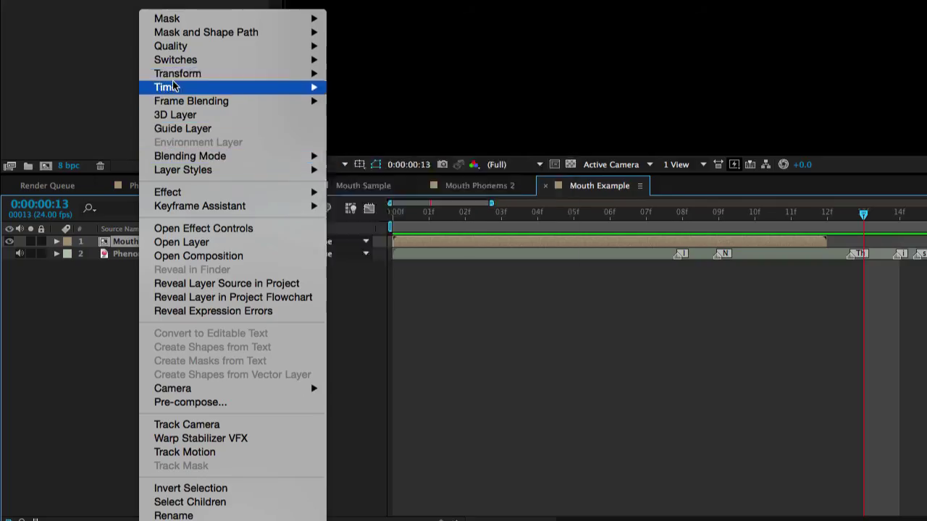
{"action": "mouse_move", "coordinate": [110, 379]}
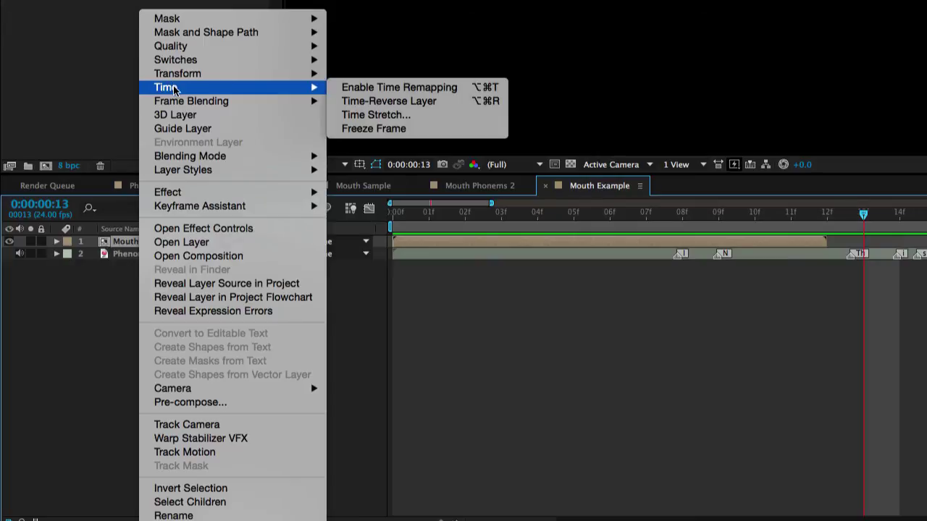
{"action": "left_click", "coordinate": [425, 91]}
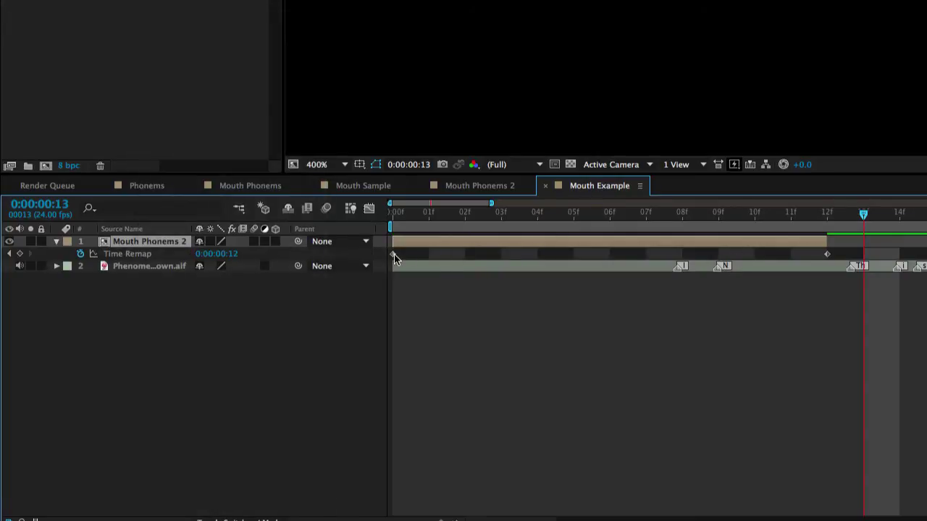
{"action": "left_click", "coordinate": [829, 256]}
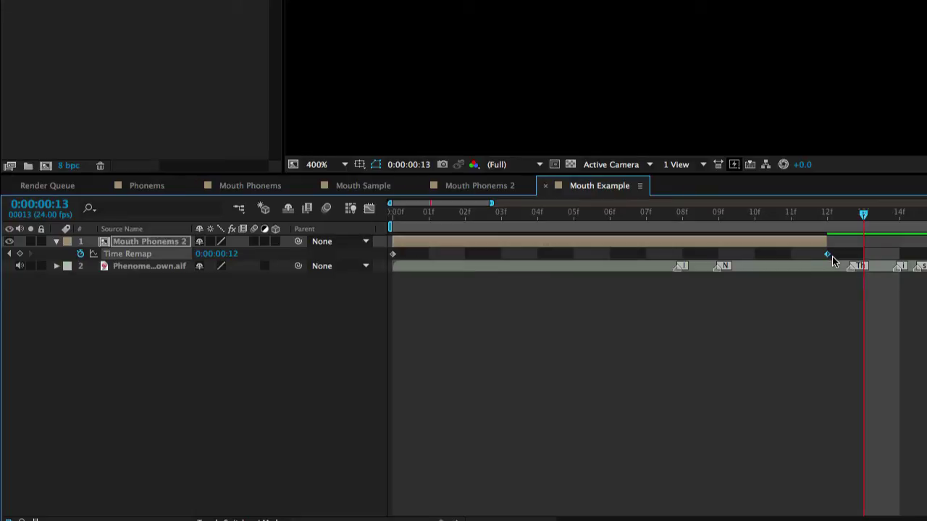
{"action": "key", "text": "Delete"}
- Extend the end of the Mouth Phonems 2 layer to about 0:00:05:17 and return the current time to the start
{"action": "left_click_drag", "start_coordinate": [831, 242], "coordinate": [682, 376]}
{"action": "scroll", "coordinate": [685, 378], "scroll_direction": "down", "scroll_amount": 5}
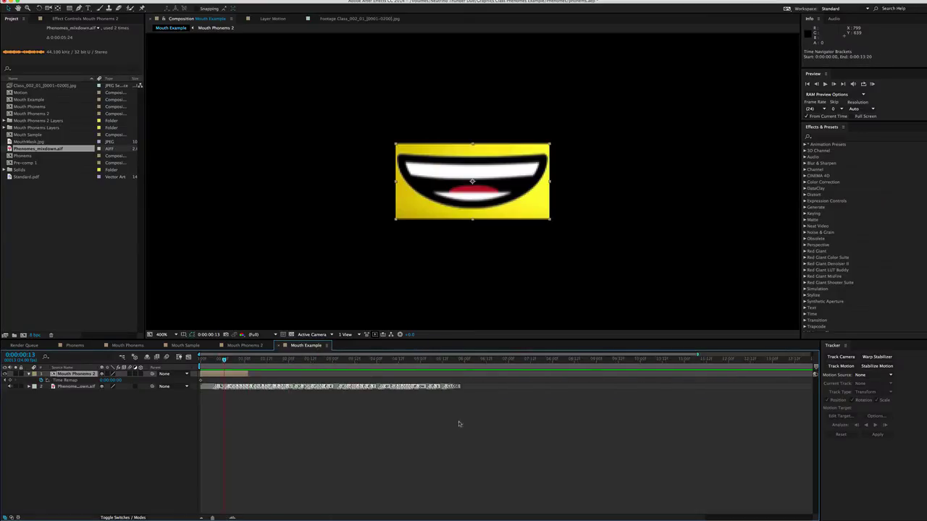
{"action": "left_click_drag", "start_coordinate": [246, 374], "coordinate": [452, 374]}
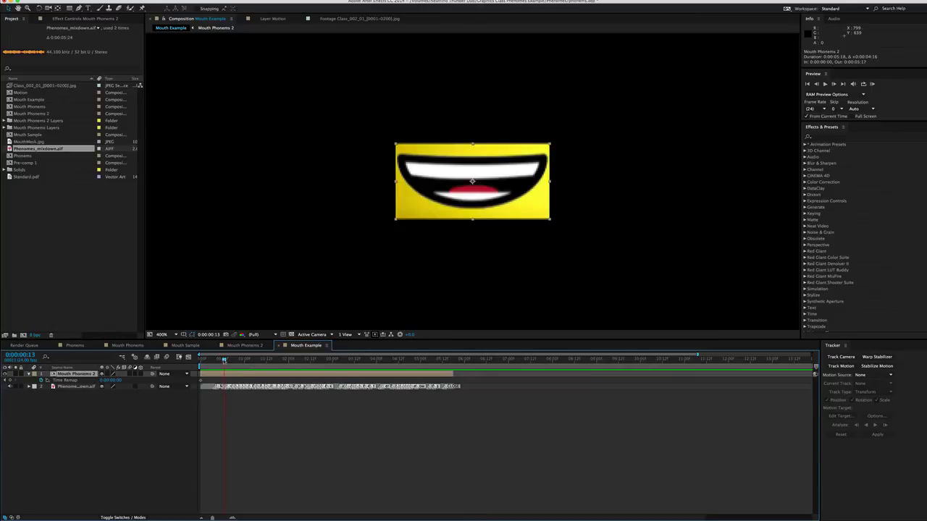
{"action": "mouse_move", "coordinate": [223, 360]}
{"action": "left_mouse_down"}
{"action": "mouse_move", "coordinate": [447, 360]}
{"action": "mouse_move", "coordinate": [216, 371]}
{"action": "left_mouse_up"}
{"action": "key", "text": "Home"}
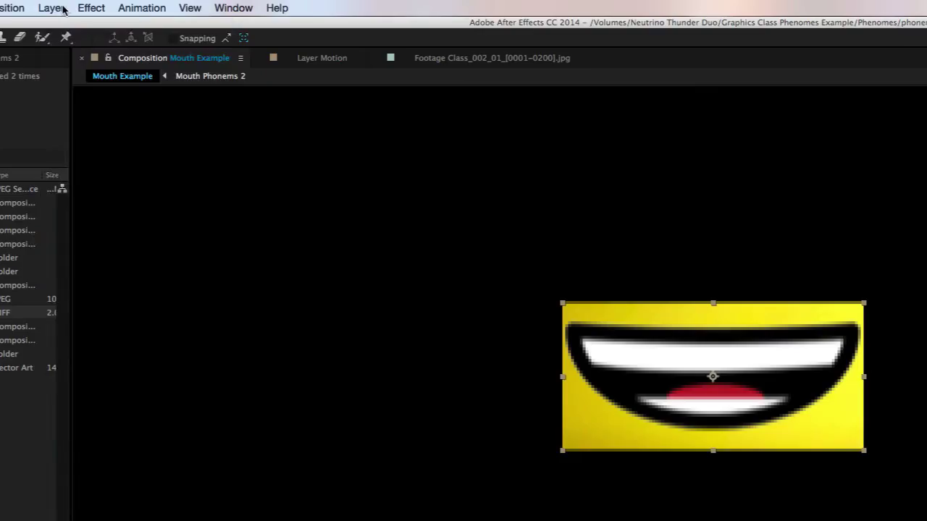
- Add a null object named Control and apply a Slider Control expression effect to it
{"action": "left_click", "coordinate": [64, 9]}
{"action": "mouse_move", "coordinate": [69, 26]}
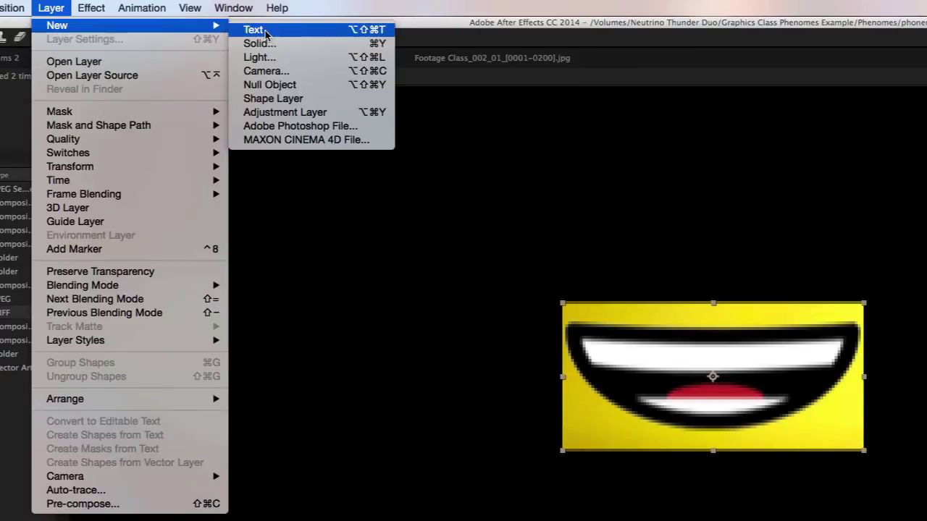
{"action": "left_click", "coordinate": [275, 85]}
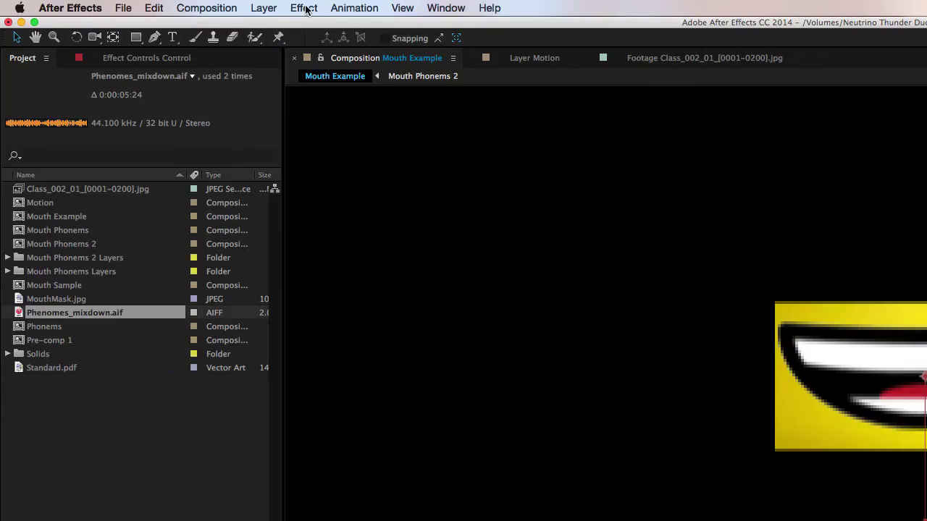
{"action": "left_click", "coordinate": [298, 10]}
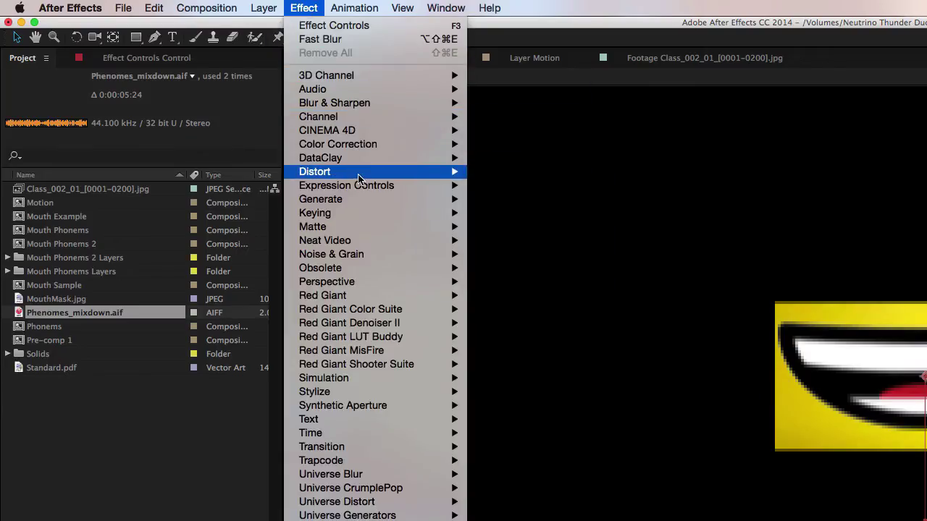
{"action": "mouse_move", "coordinate": [362, 186]}
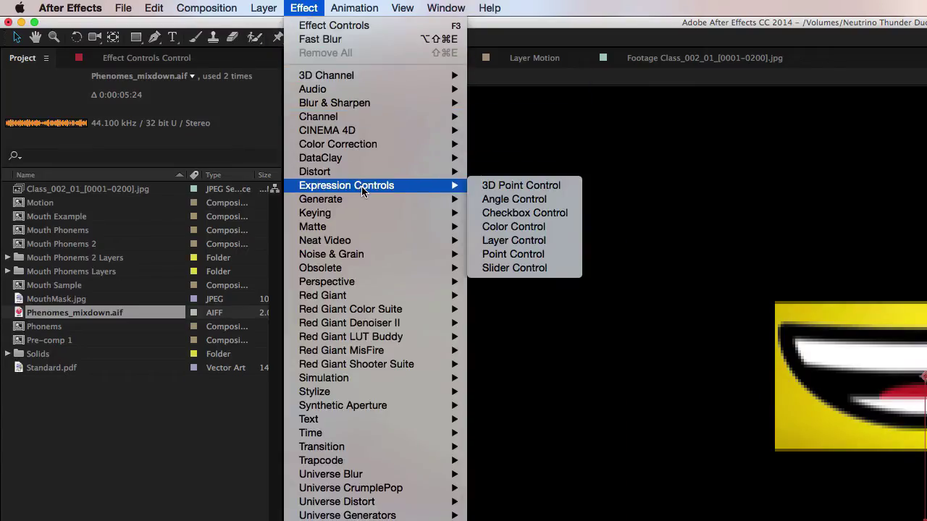
{"action": "left_click", "coordinate": [548, 269]}
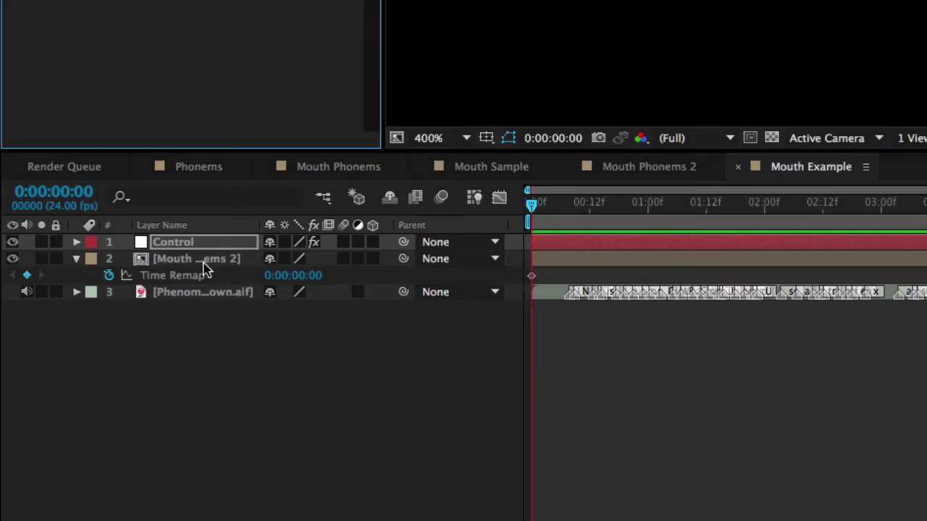
- Enable an expression on the Mouth Phonems 2 layer's Time Remap property and reveal the Slider property of the Control layer
{"action": "left_click", "coordinate": [203, 262]}
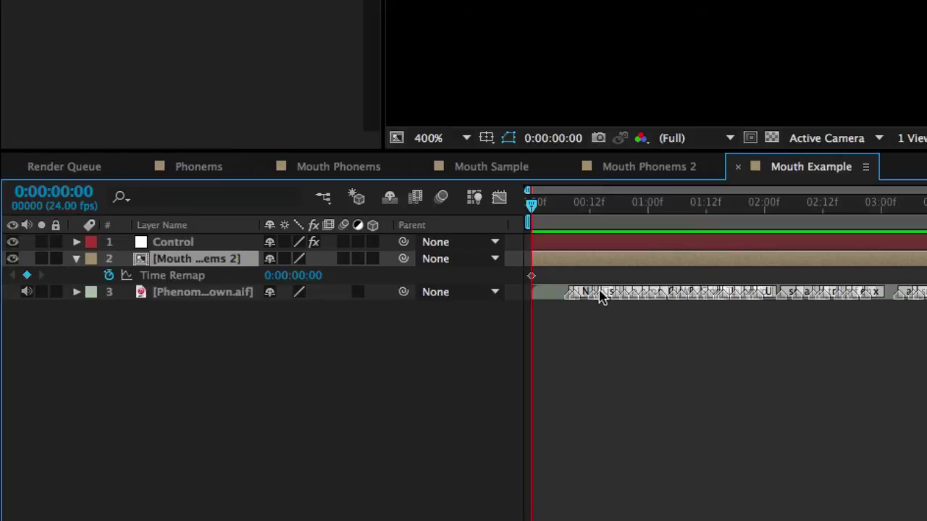
{"action": "left_click", "coordinate": [108, 275], "text": "alt"}
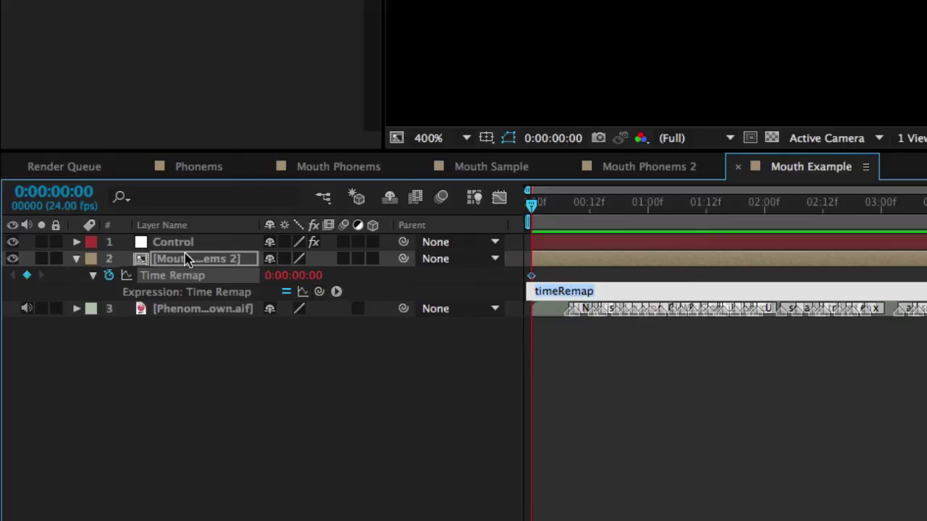
{"action": "left_click", "coordinate": [76, 241]}
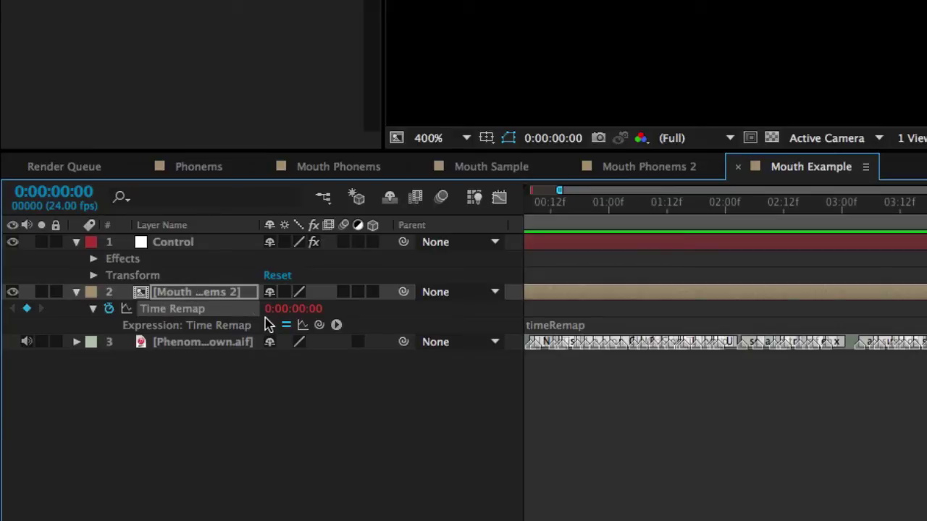
{"action": "left_click", "coordinate": [94, 260]}
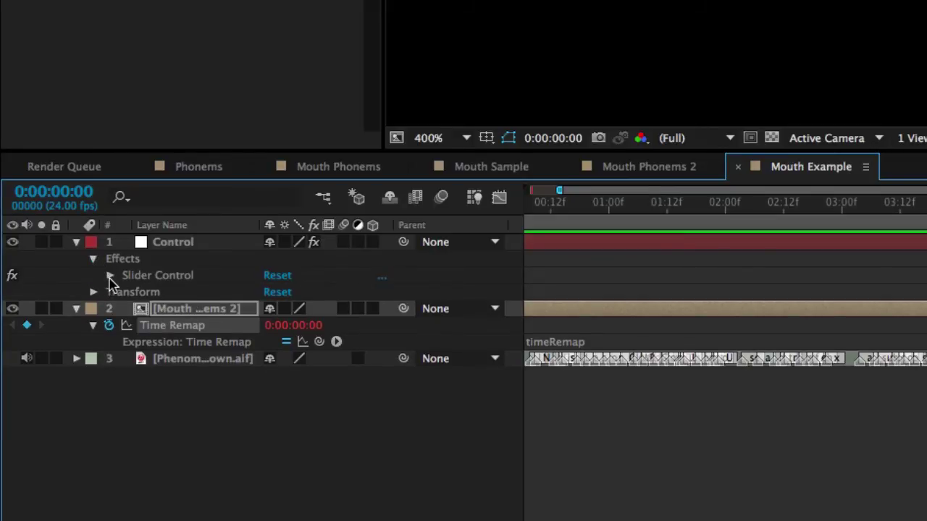
{"action": "left_click", "coordinate": [109, 275]}
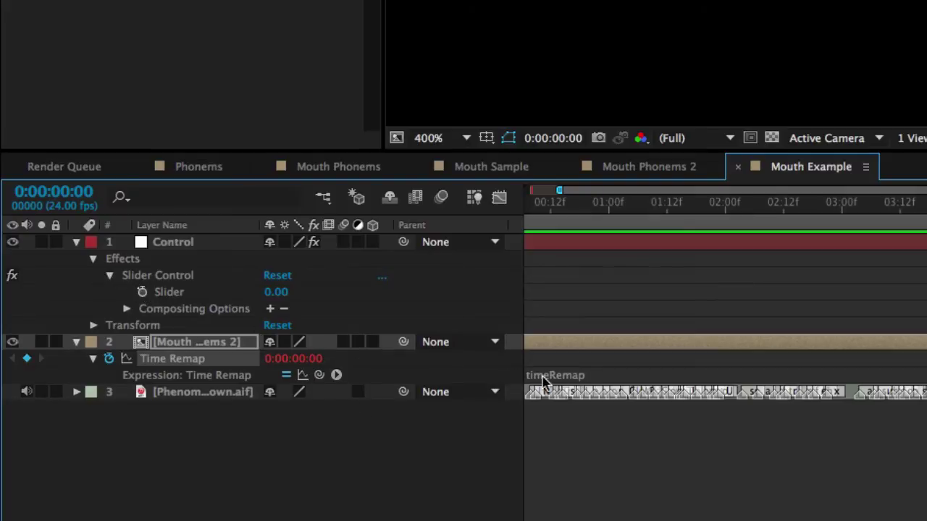
- Replace the Time Remap expression with con= linked to the Control layer's Slider and start a second line
{"action": "left_click", "coordinate": [556, 375]}
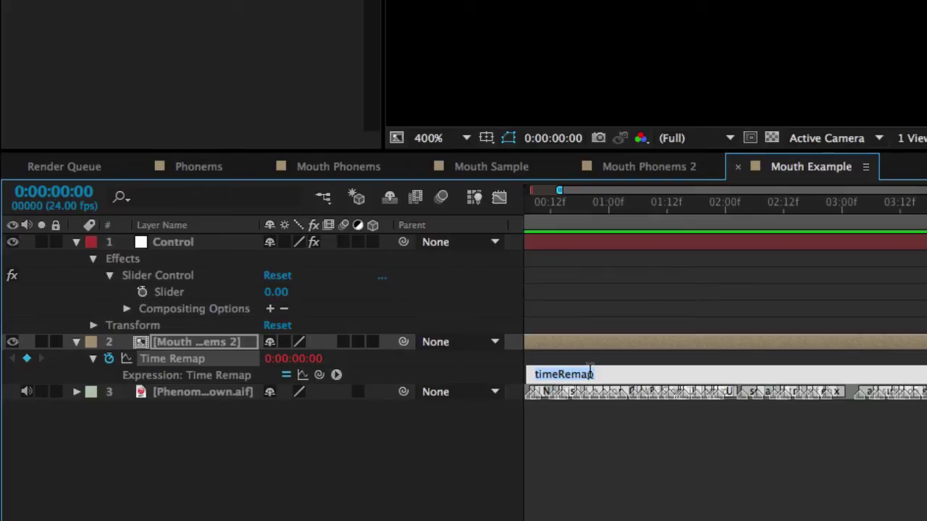
{"action": "type", "text": "con="}
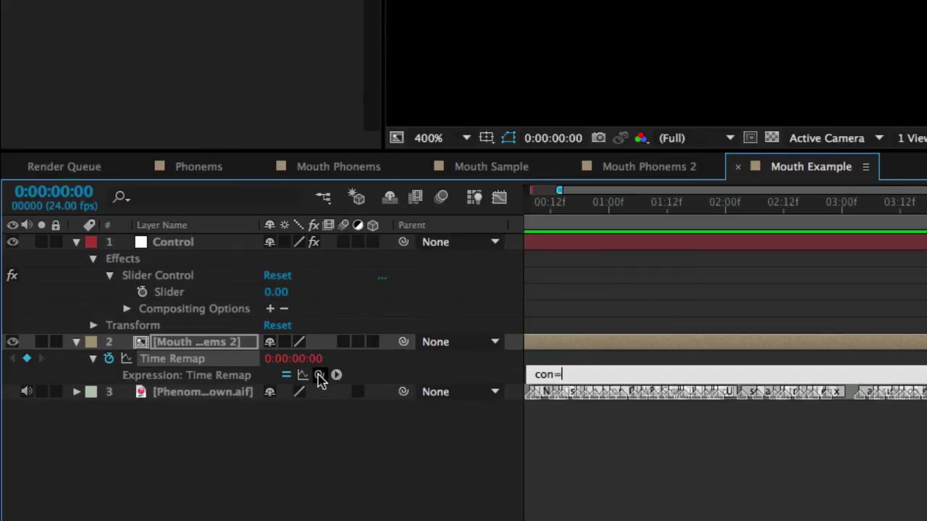
{"action": "left_click_drag", "start_coordinate": [320, 375], "coordinate": [174, 292]}
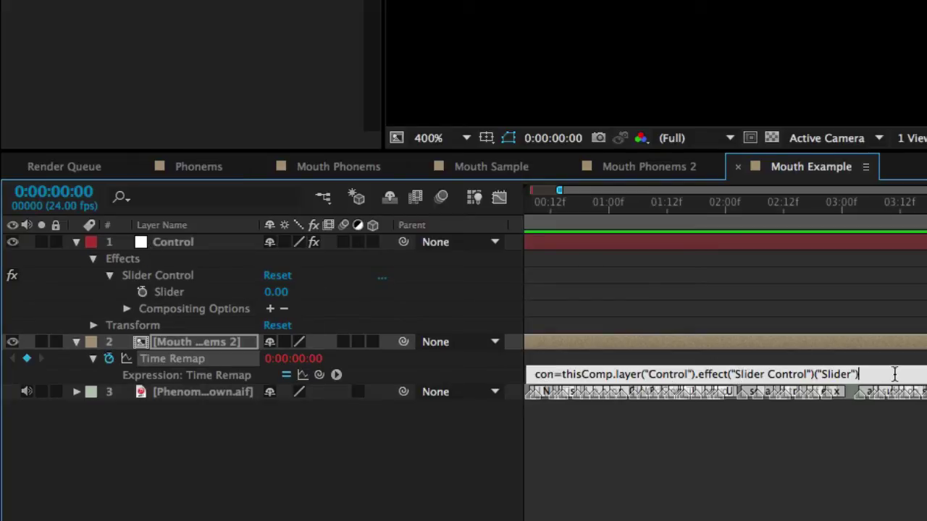
{"action": "key", "text": "Return"}
{"action": "key", "text": "Return"}
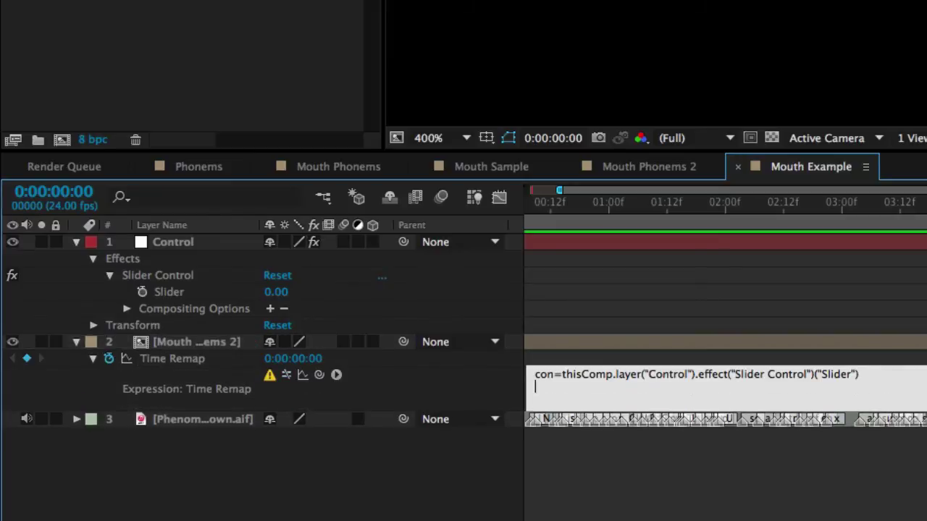
- Add framesToTime(con) as the second line of the Time Remap expression and apply the expression
{"action": "left_click", "coordinate": [337, 375]}
{"action": "left_click", "coordinate": [337, 375]}
{"action": "mouse_move", "coordinate": [445, 328]}
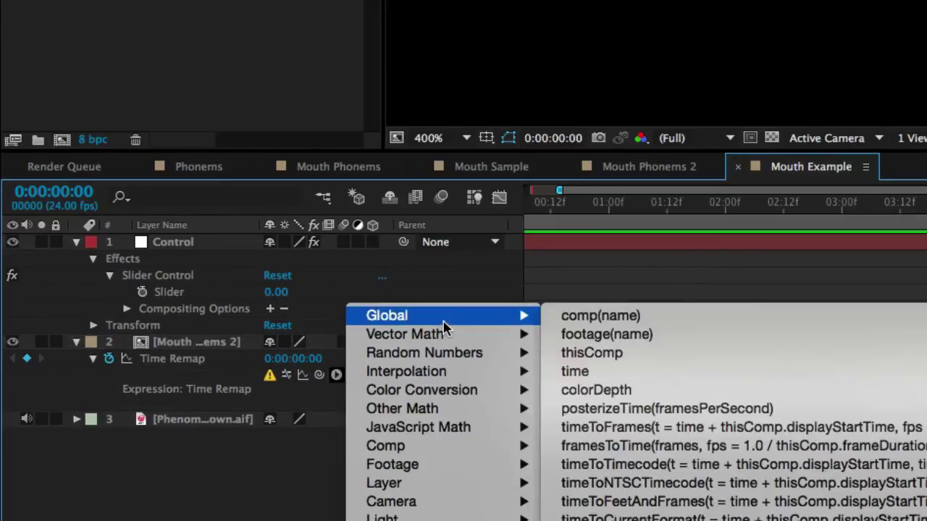
{"action": "left_click", "coordinate": [691, 448]}
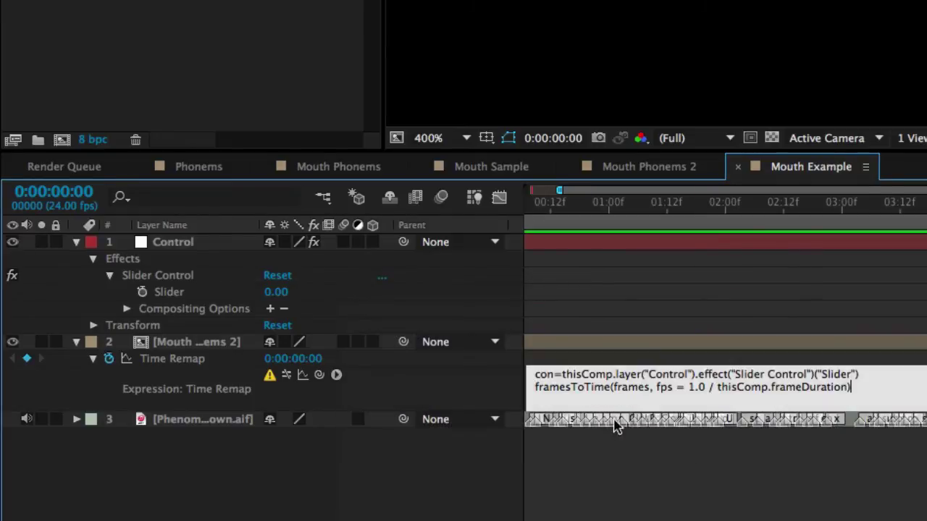
{"action": "left_click_drag", "start_coordinate": [613, 388], "coordinate": [850, 389]}
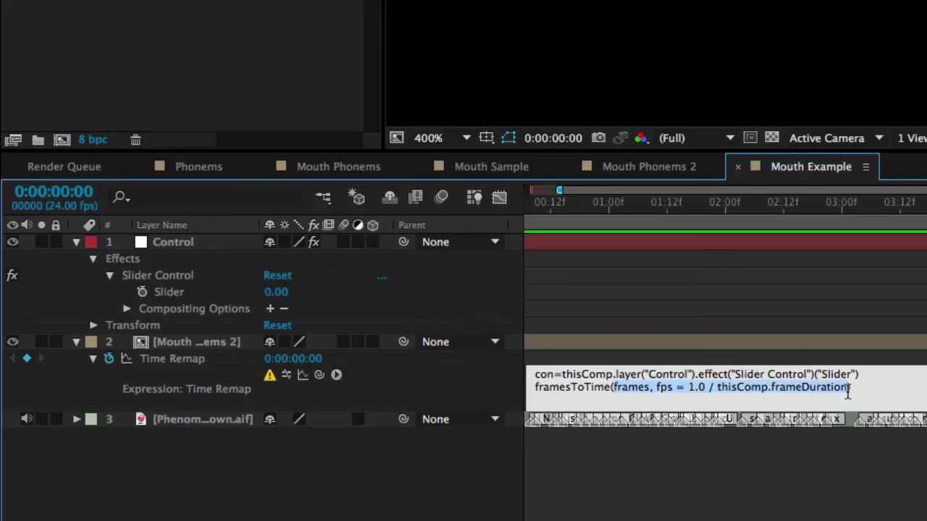
{"action": "type", "text": "con"}
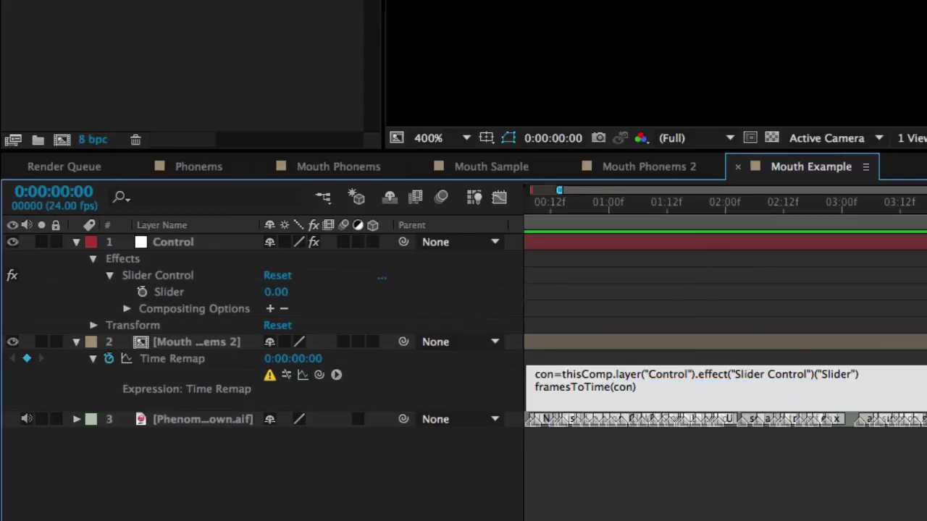
{"action": "left_click", "coordinate": [686, 387]}
{"action": "left_click", "coordinate": [490, 393]}
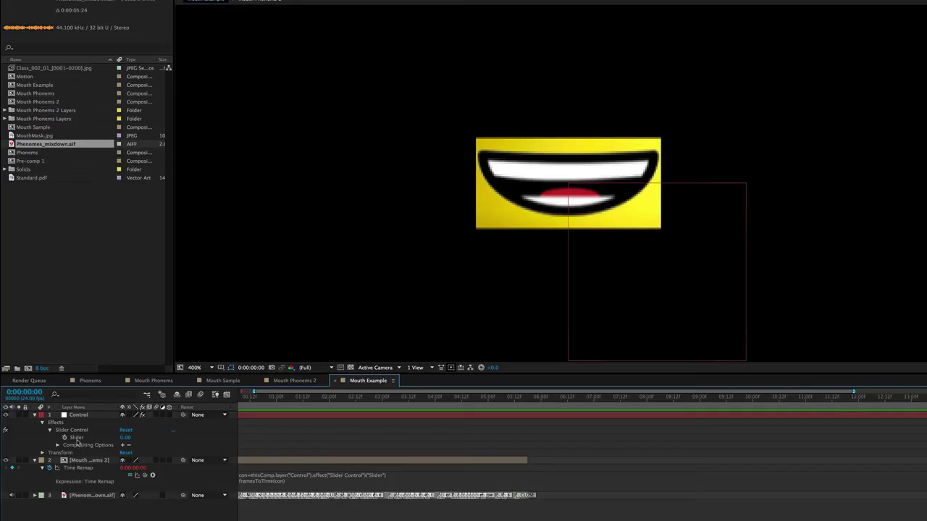
- Show the Control layer's effect settings and scrub the Slider through positive and negative values to test the mouth shapes
{"action": "left_click", "coordinate": [77, 440]}
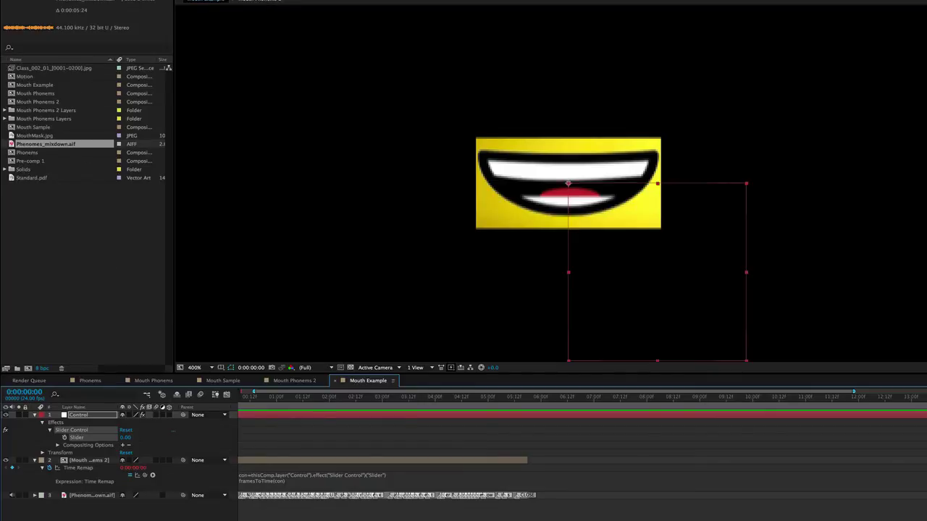
{"action": "key", "text": "F3"}
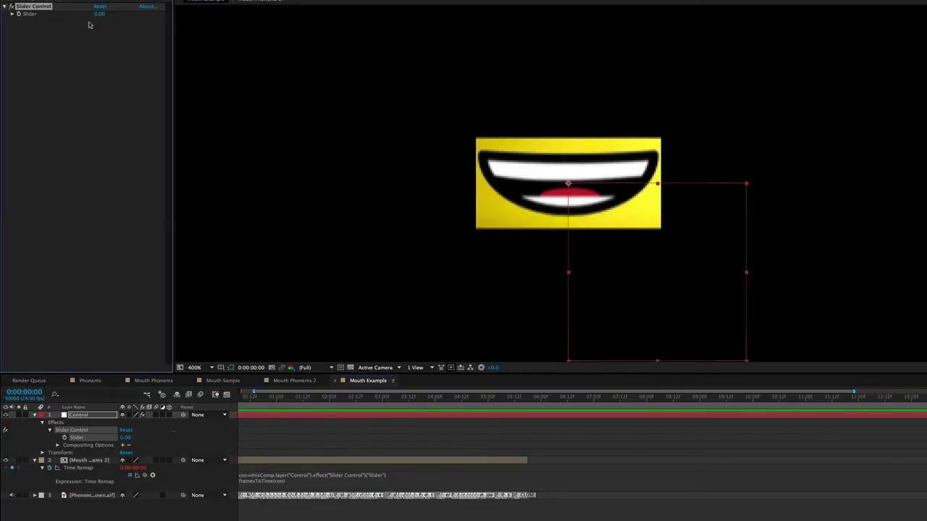
{"action": "left_click_drag", "start_coordinate": [100, 13], "coordinate": [104, 14]}
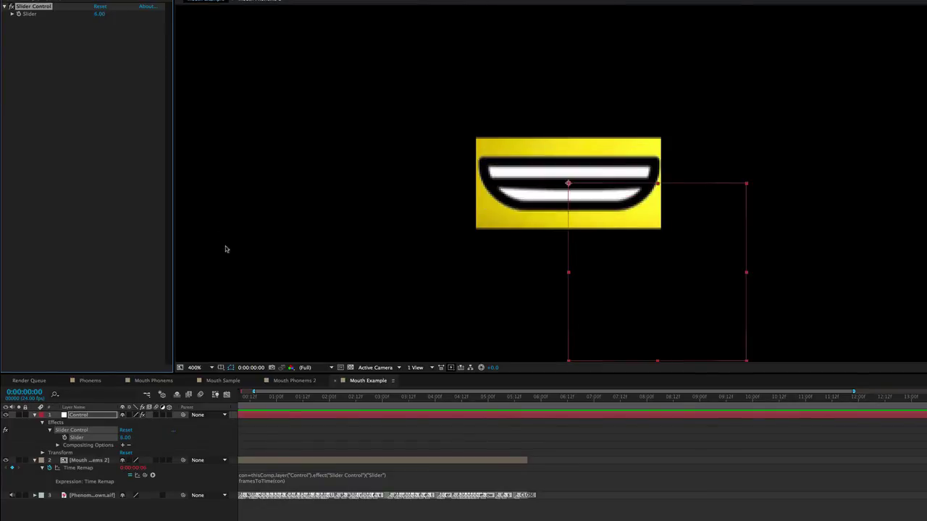
{"action": "left_click_drag", "start_coordinate": [456, 398], "coordinate": [530, 402]}
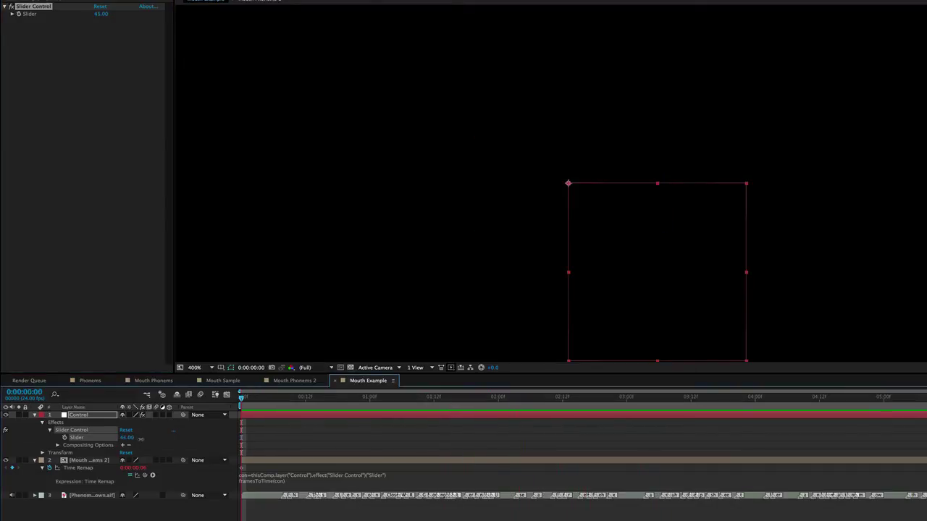
{"action": "mouse_move", "coordinate": [139, 440]}
{"action": "left_mouse_down"}
{"action": "mouse_move", "coordinate": [110, 439]}
{"action": "mouse_move", "coordinate": [127, 439]}
{"action": "left_mouse_up"}
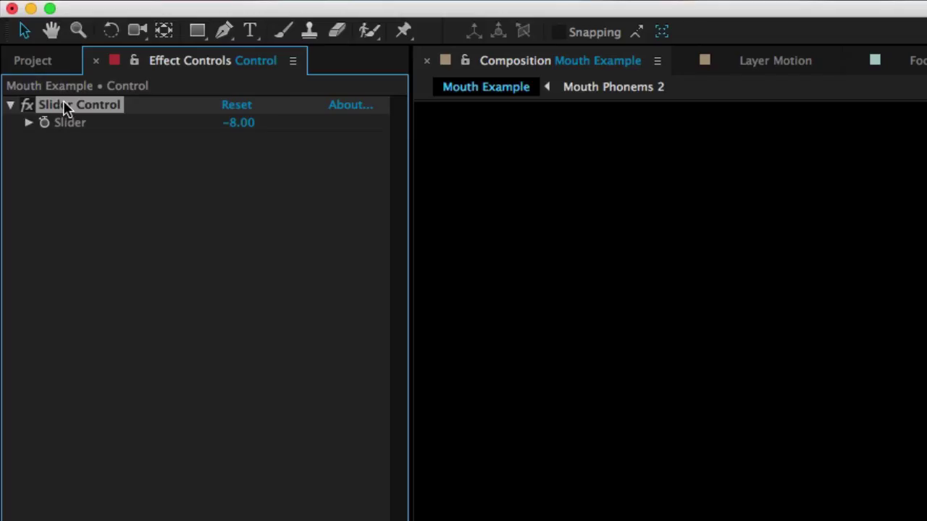
- Open the Slider's value settings and select the upper limit of its slider range for editing
{"action": "right_click", "coordinate": [71, 129]}
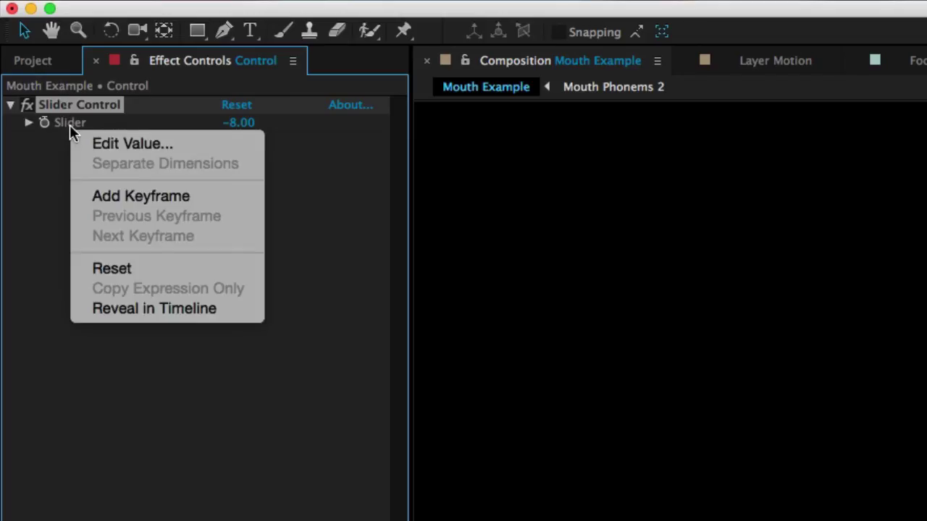
{"action": "left_click", "coordinate": [132, 145]}
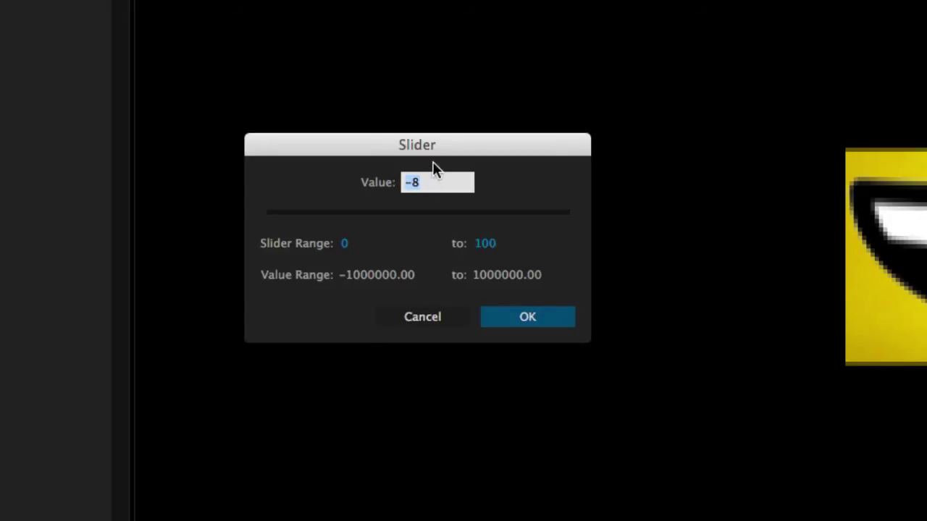
{"action": "left_click", "coordinate": [486, 244]}
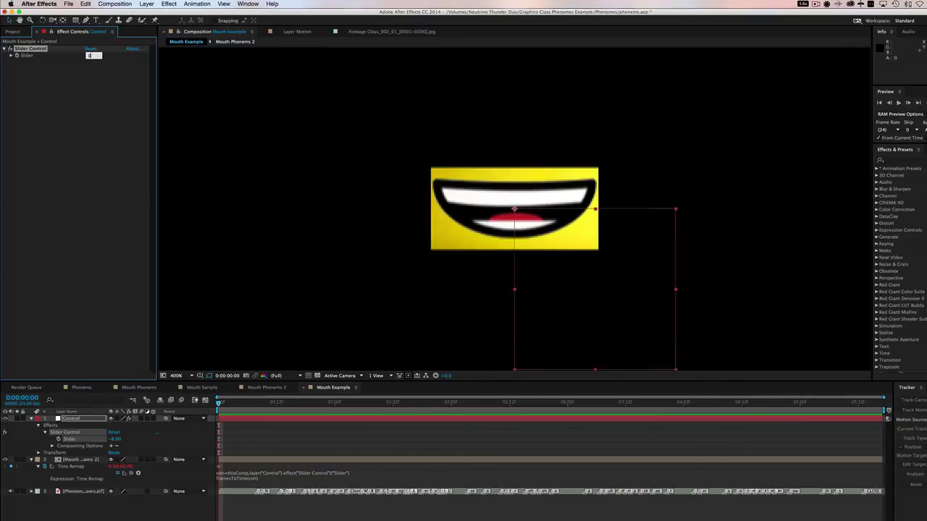
- Test the mouth shapes by resetting the Slider to 0, scrubbing it and setting it to 6
{"action": "key", "text": "Return"}
{"action": "left_click_drag", "start_coordinate": [90, 56], "coordinate": [99, 58]}
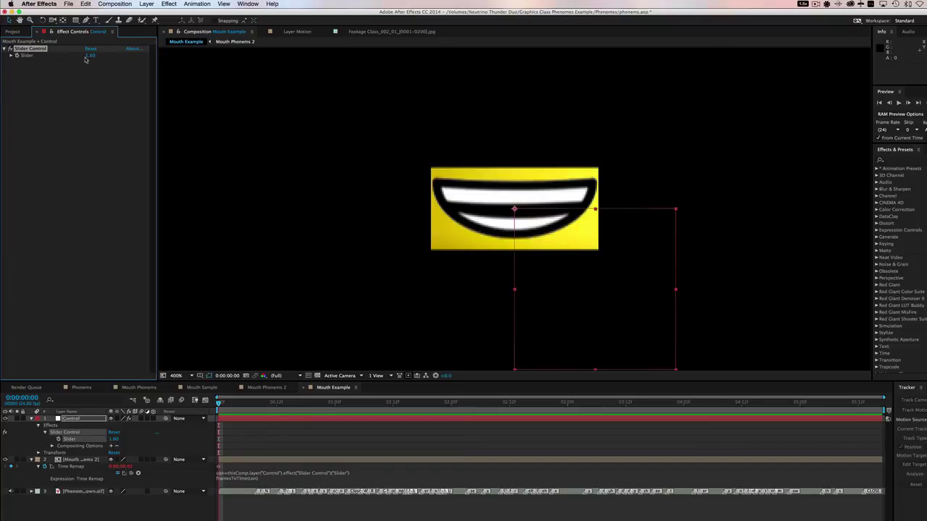
{"action": "left_click", "coordinate": [88, 57]}
{"action": "type", "text": "6"}
{"action": "key", "text": "Return"}
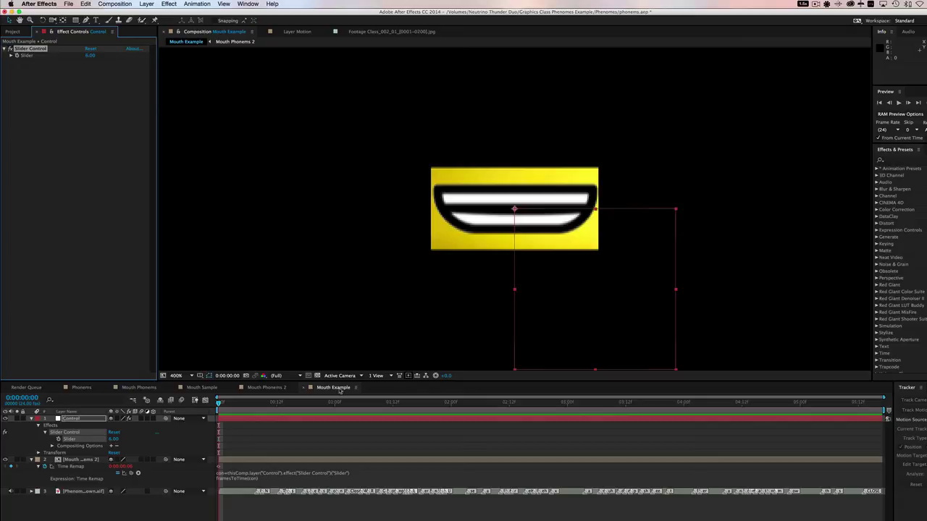
- Compare the Mouth Phonems 2 layers with the numbered layer list in Photoshop, close that list and return to the Mouth Example composition
{"action": "left_click", "coordinate": [266, 387]}
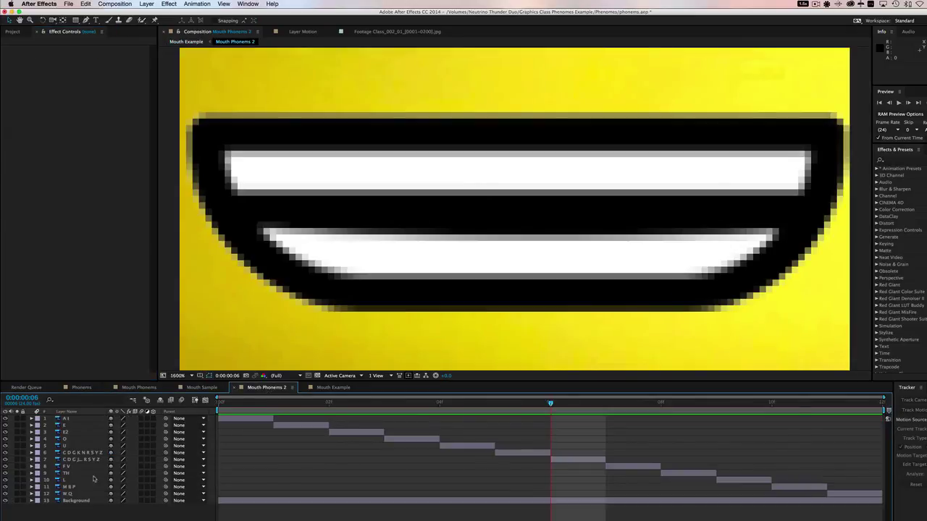
{"action": "key", "text": "super+Tab"}
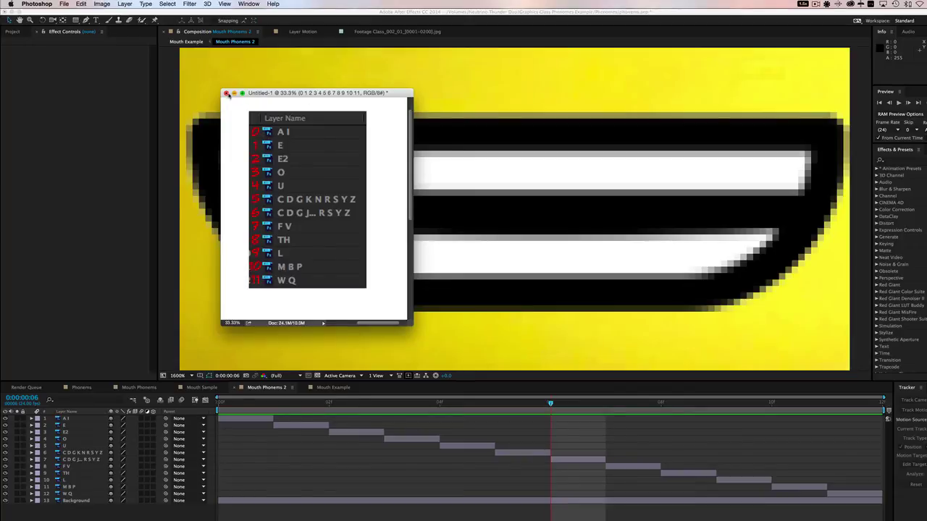
{"action": "left_click", "coordinate": [226, 93]}
{"action": "left_click", "coordinate": [488, 185]}
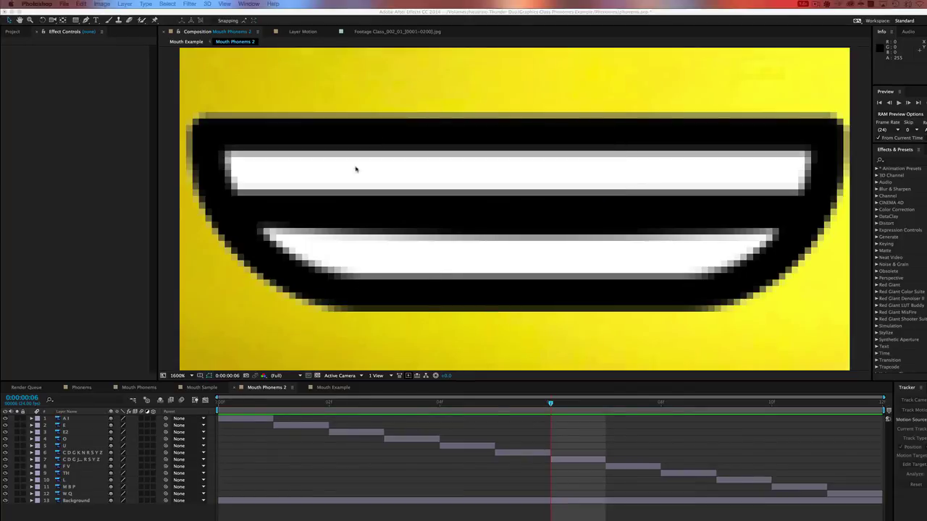
{"action": "left_click", "coordinate": [316, 389]}
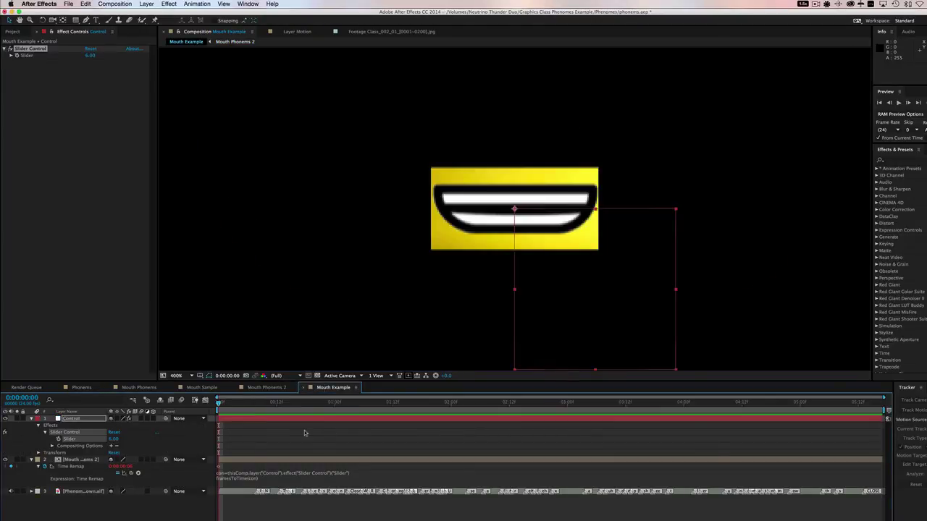
- Add the first Slider keyframe at frame 8, on the I marker, with a value of 0
{"action": "left_click_drag", "start_coordinate": [220, 407], "coordinate": [260, 408]}
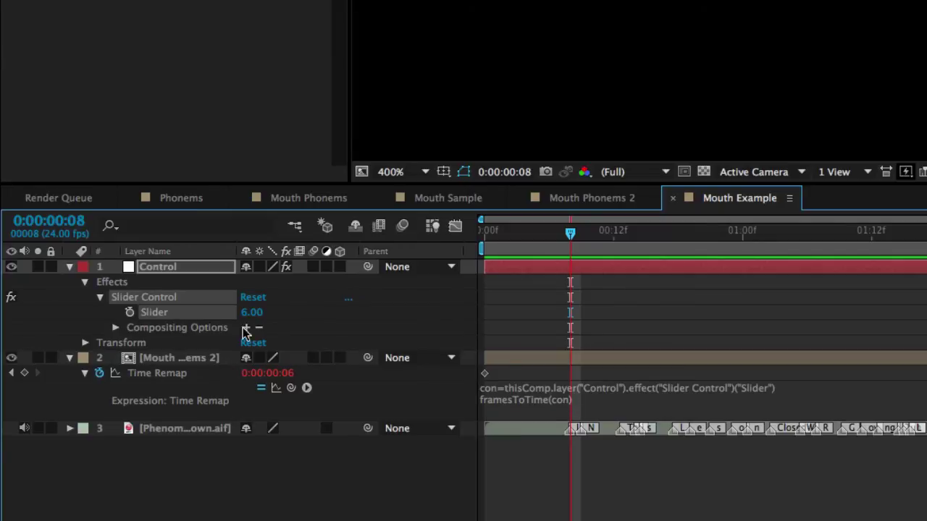
{"action": "left_click", "coordinate": [129, 312]}
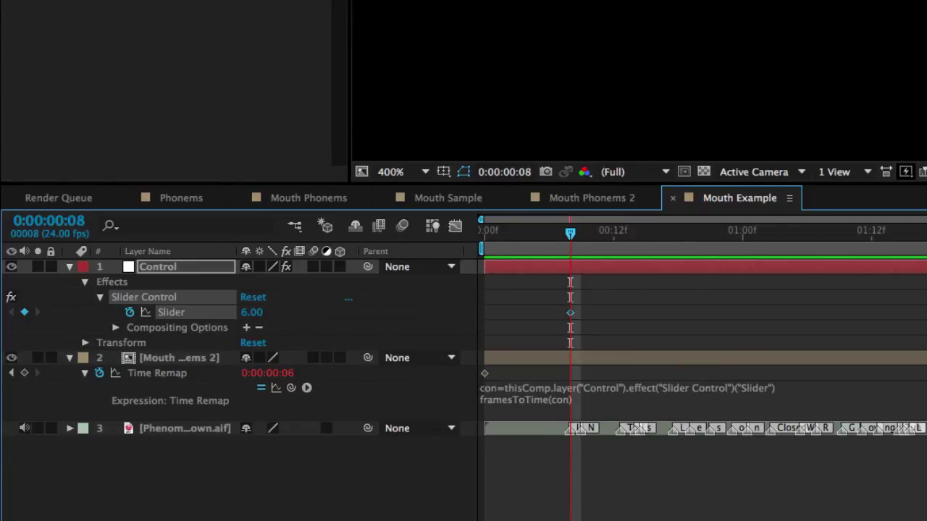
{"action": "key", "text": "F3"}
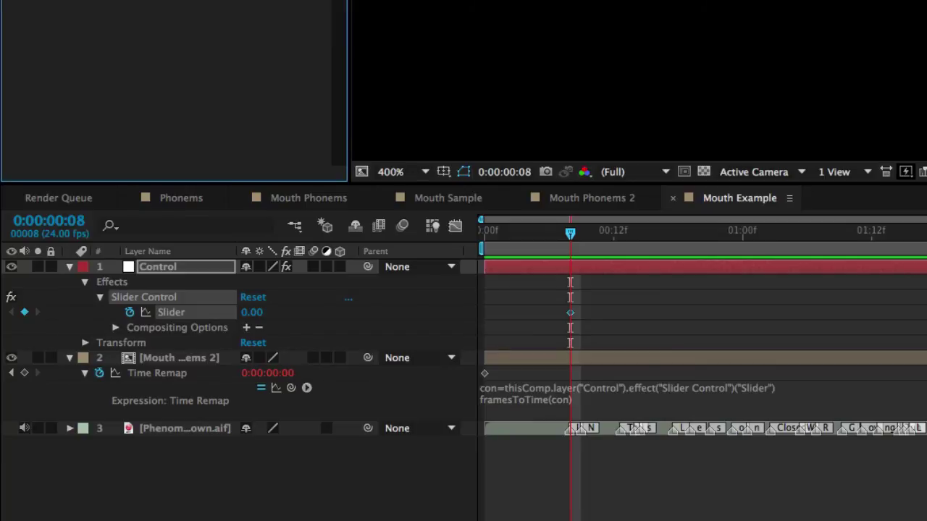
- Add a Slider keyframe with a value of 5 at frame 9, on the N marker
{"action": "left_click_drag", "start_coordinate": [571, 234], "coordinate": [582, 234]}
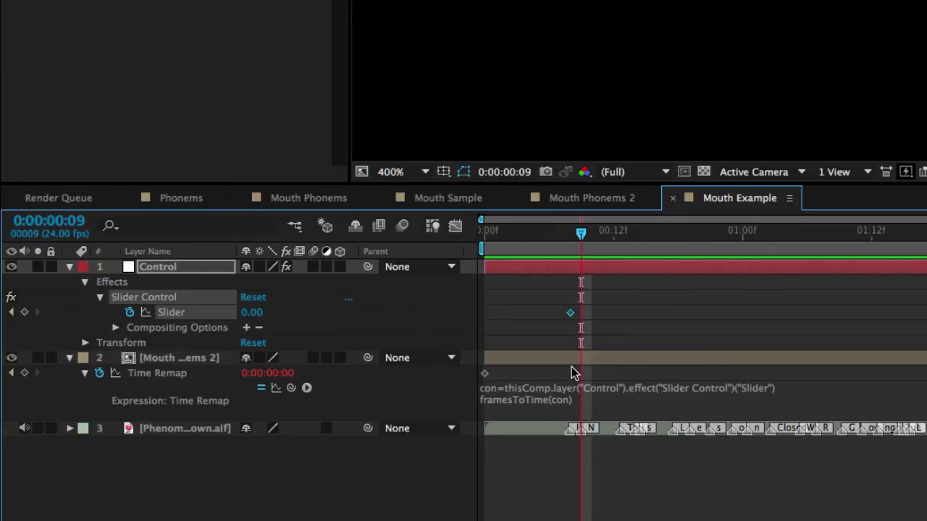
{"action": "key", "text": "F3"}
{"action": "key", "text": "Return"}
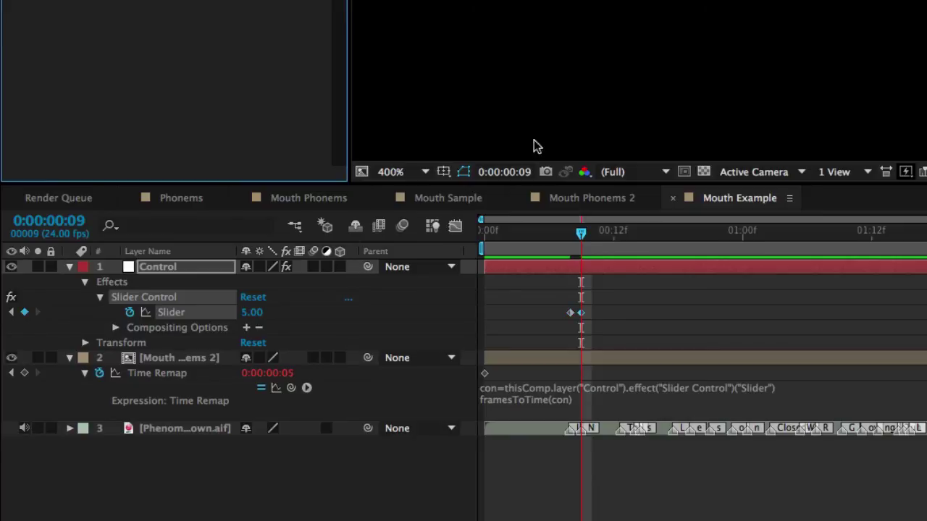
- Add a Slider keyframe with a value of 8 at frame 13, on the Th marker
{"action": "left_click_drag", "start_coordinate": [584, 237], "coordinate": [622, 242]}
{"action": "key", "text": "equal"}
{"action": "key", "text": "equal"}
{"action": "key", "text": "equal"}
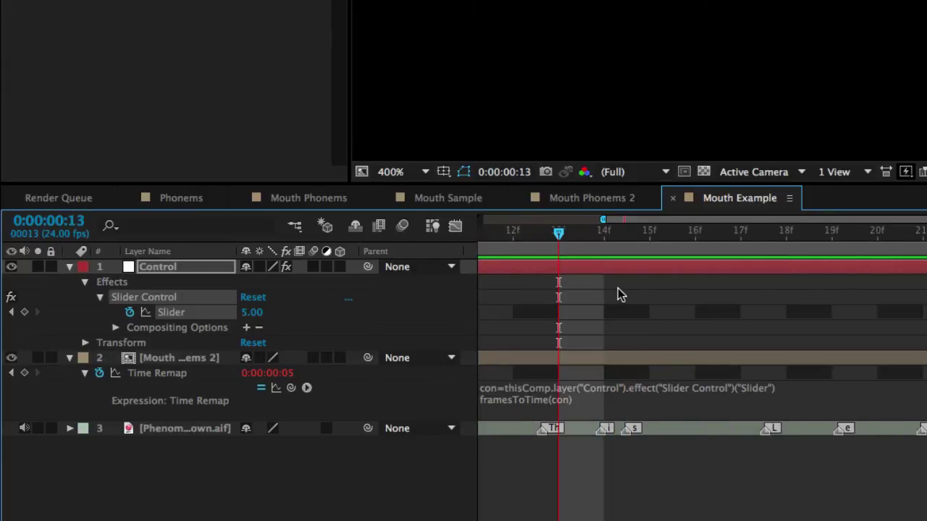
{"action": "scroll", "coordinate": [619, 294], "scroll_direction": "left", "scroll_amount": 5}
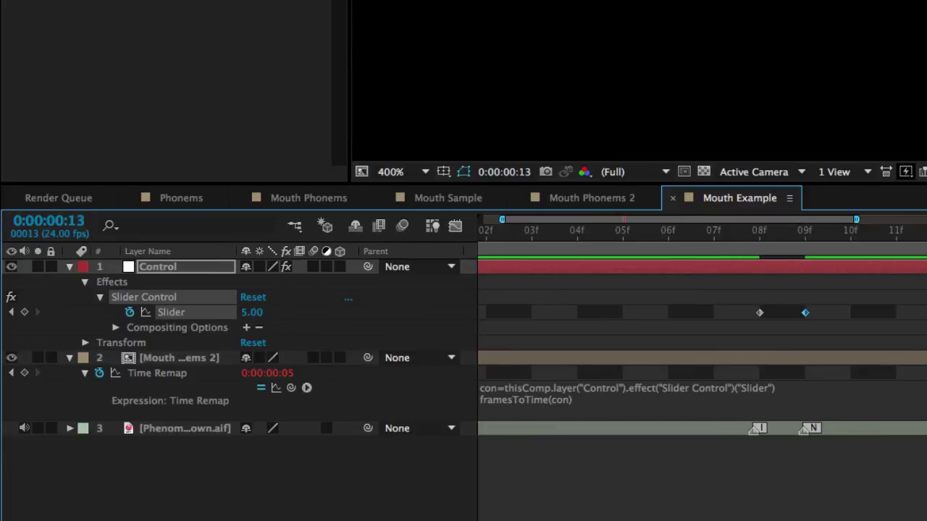
{"action": "left_click", "coordinate": [174, 91]}
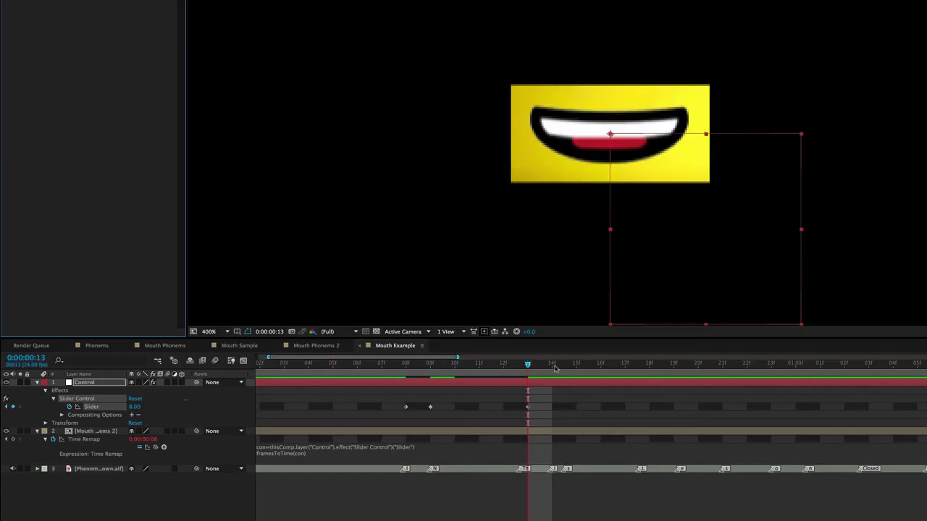
- Add Slider keyframes with a value of 0 at frame 14, on the i marker, and 5 at frame 15, for the s marker
{"action": "left_click", "coordinate": [553, 367]}
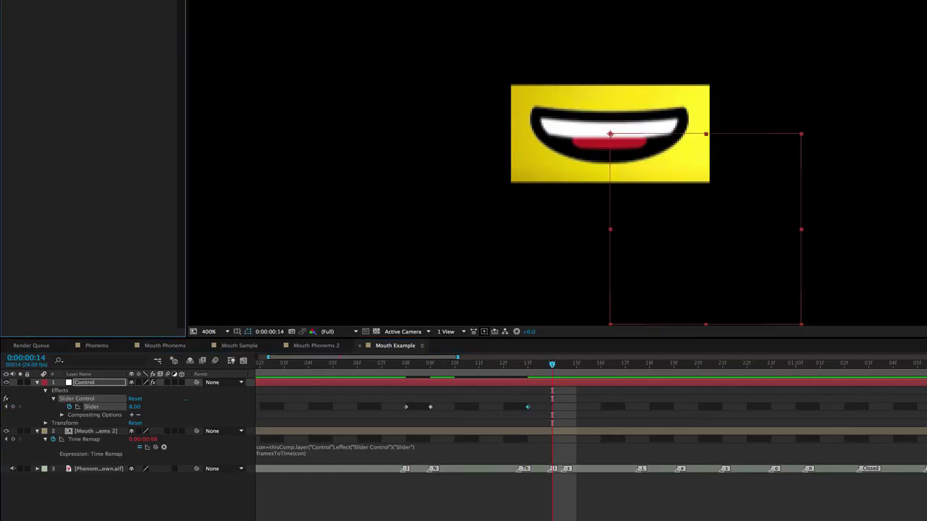
{"action": "type", "text": "0"}
{"action": "key", "text": "Return"}
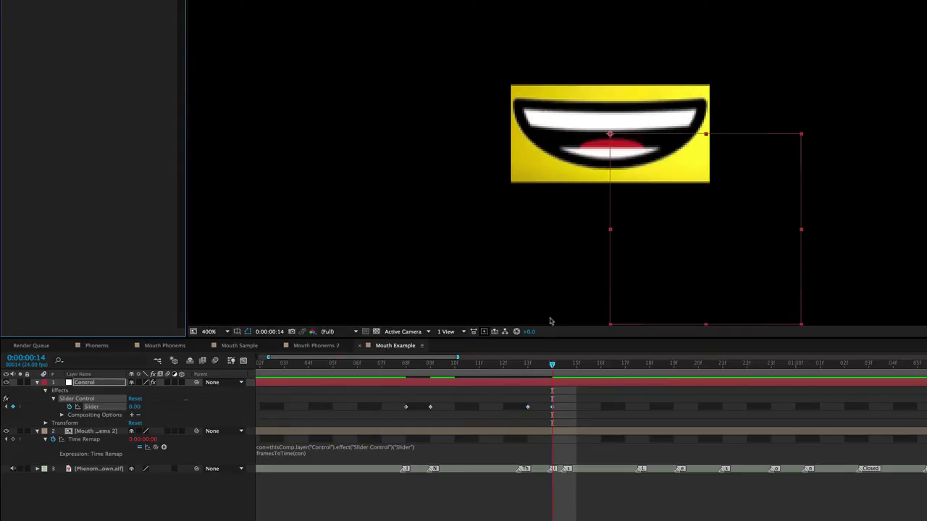
{"action": "left_click_drag", "start_coordinate": [565, 368], "coordinate": [566, 372]}
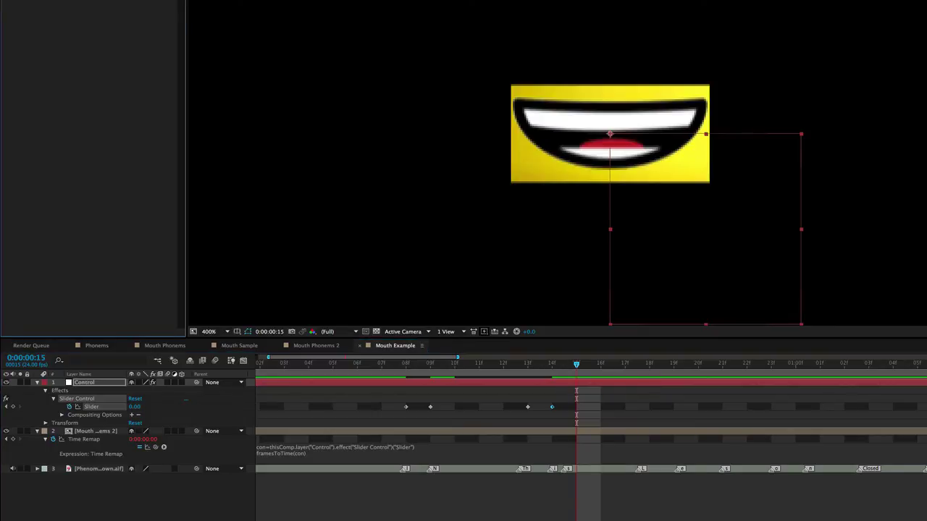
{"action": "type", "text": "5"}
{"action": "key", "text": "Return"}
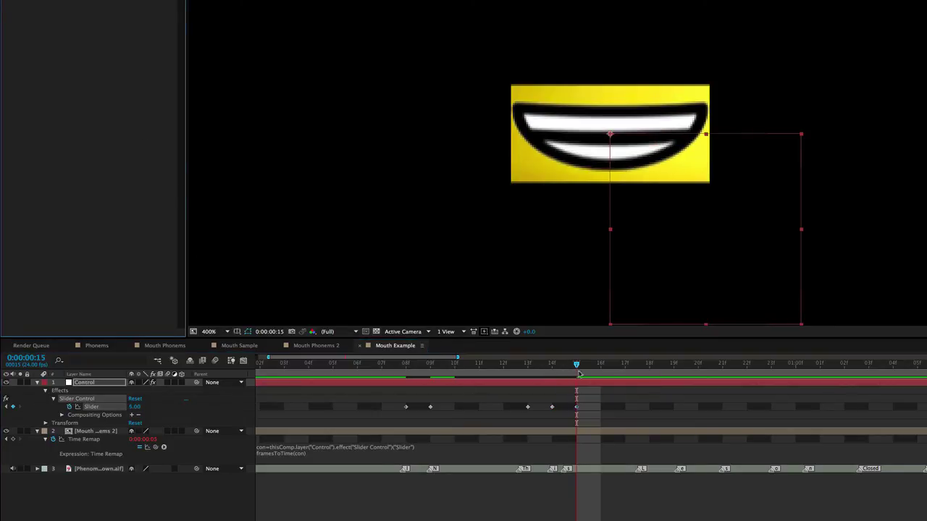
- Convert all five Slider keyframes from frame 8 to frame 15 to hold keyframes and scrub through them
{"action": "left_click_drag", "start_coordinate": [584, 372], "coordinate": [553, 416]}
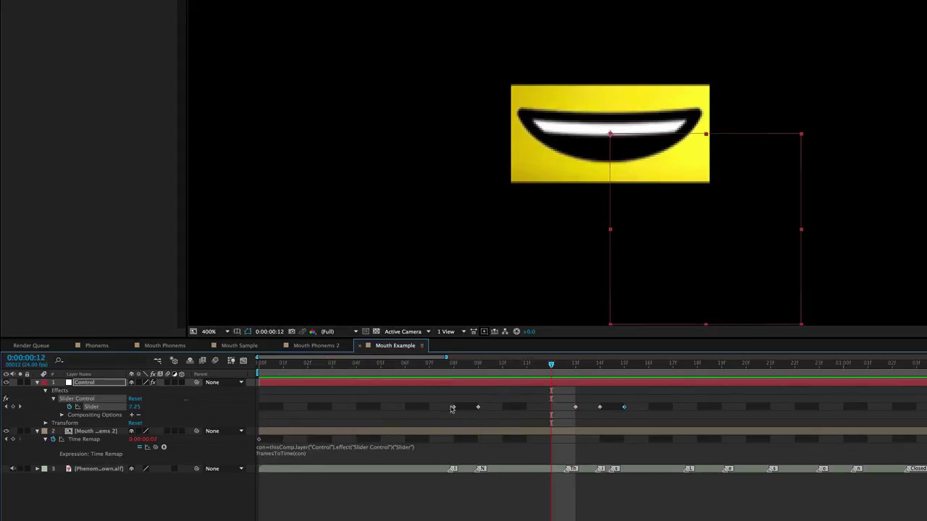
{"action": "left_click_drag", "start_coordinate": [438, 402], "coordinate": [693, 432]}
{"action": "right_click", "coordinate": [453, 408]}
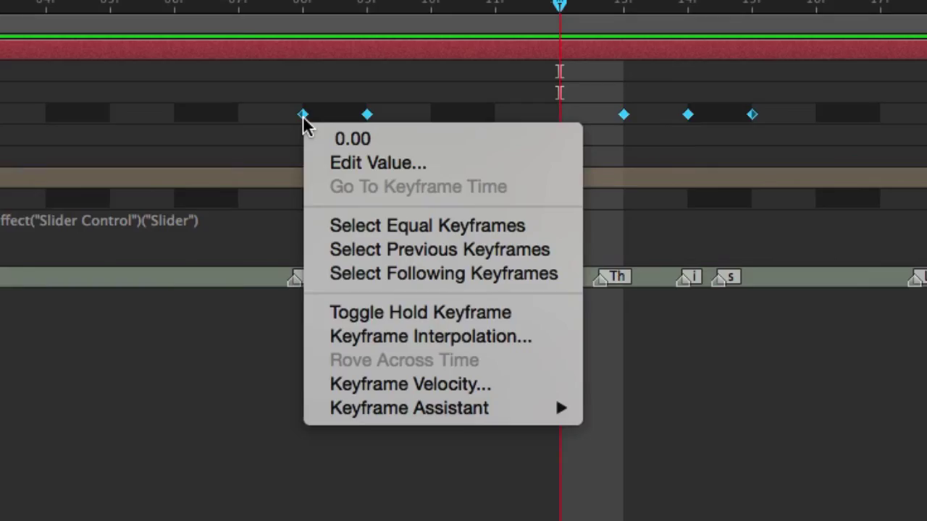
{"action": "left_click", "coordinate": [521, 313]}
{"action": "mouse_move", "coordinate": [563, 11]}
{"action": "left_mouse_down"}
{"action": "mouse_move", "coordinate": [585, 10]}
{"action": "mouse_move", "coordinate": [366, 33]}
{"action": "mouse_move", "coordinate": [637, 31]}
{"action": "mouse_move", "coordinate": [623, 41]}
{"action": "mouse_move", "coordinate": [765, 42]}
{"action": "left_mouse_up"}
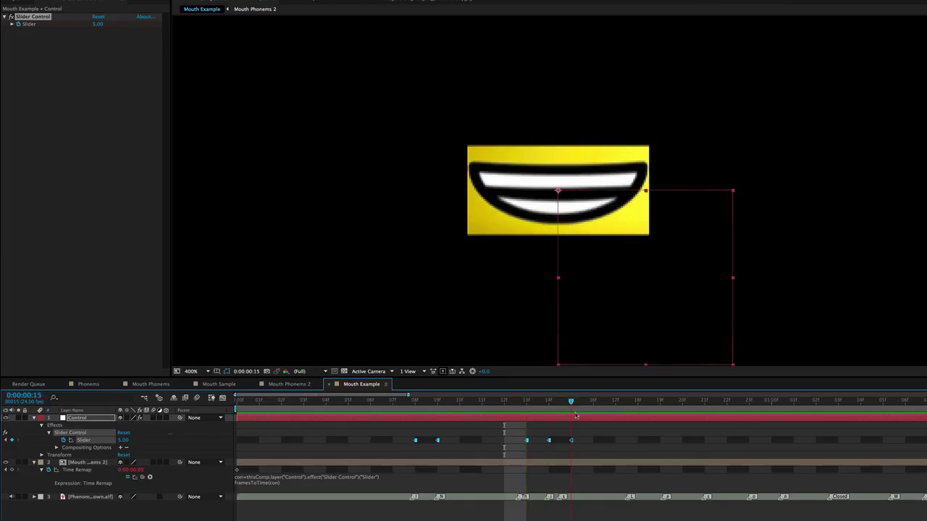
- Add a Slider keyframe with a value of 9 at frame 17, for the L marker
{"action": "left_click_drag", "start_coordinate": [576, 415], "coordinate": [615, 416]}
{"action": "scroll", "coordinate": [615, 446], "scroll_direction": "right", "scroll_amount": 3}
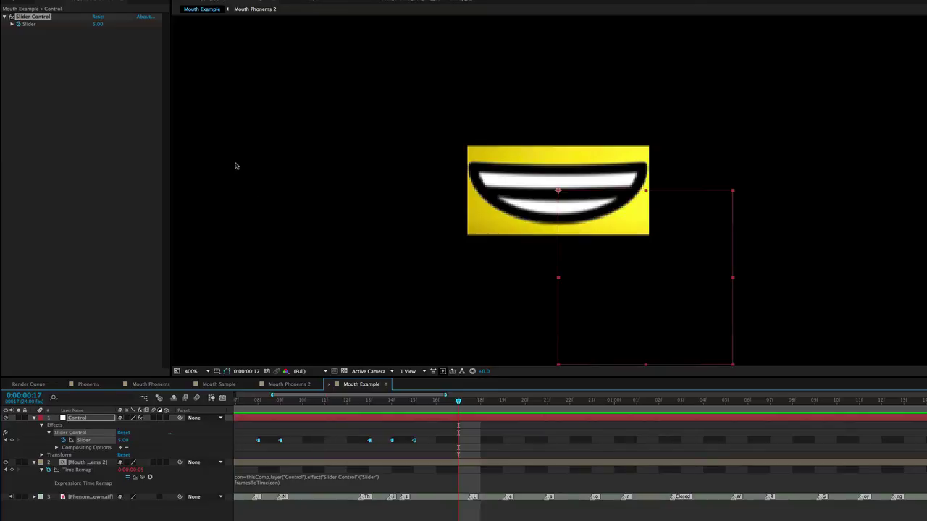
{"action": "left_click", "coordinate": [97, 24]}
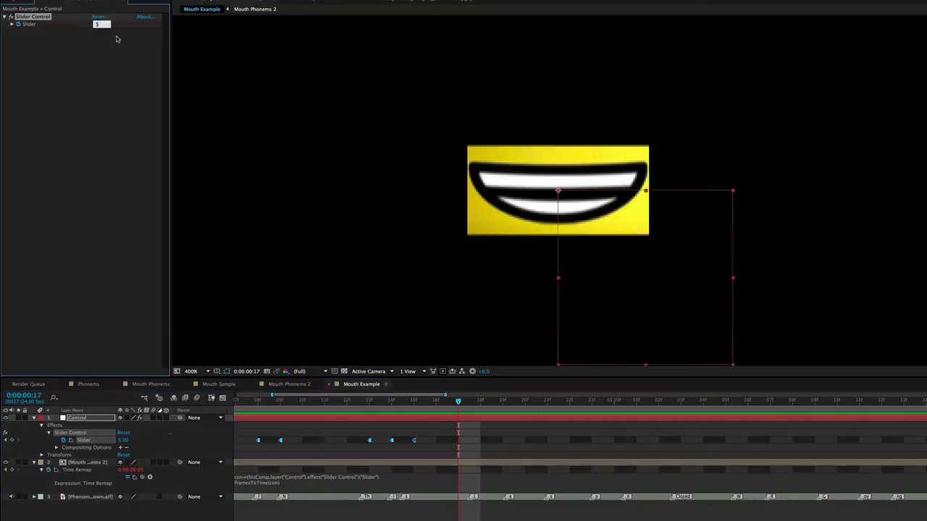
{"action": "type", "text": "9"}
{"action": "key", "text": "Return"}
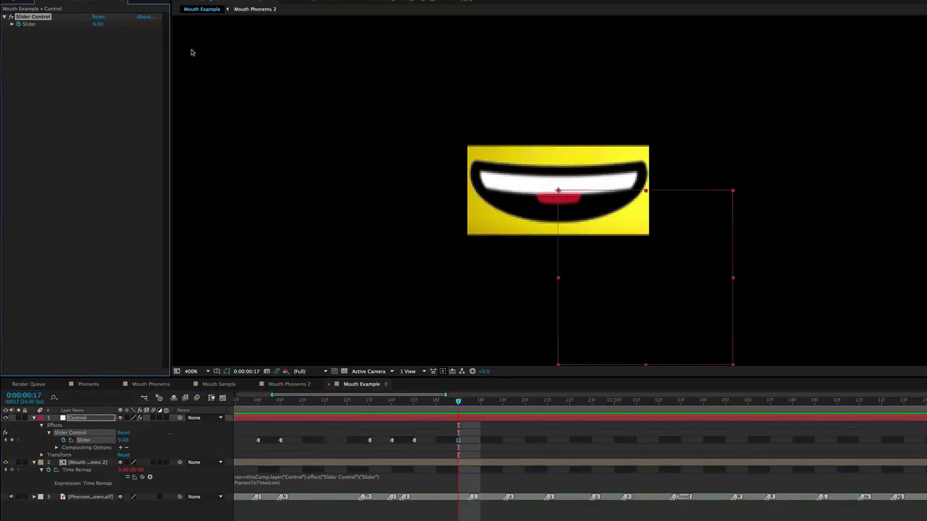
- Add Slider keyframes with a value of 2 at frame 19, on the e marker, and 5 at frame 21, on the s marker
{"action": "left_click", "coordinate": [507, 410]}
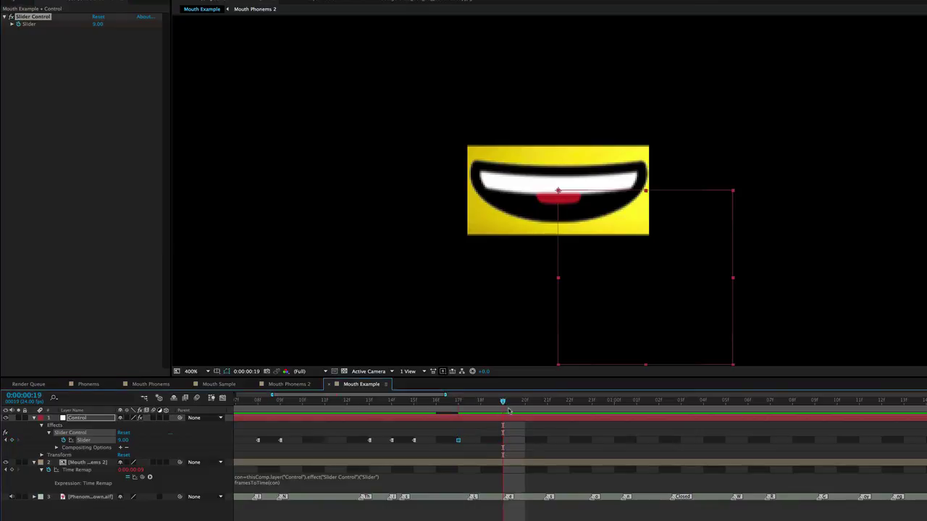
{"action": "left_click", "coordinate": [97, 24]}
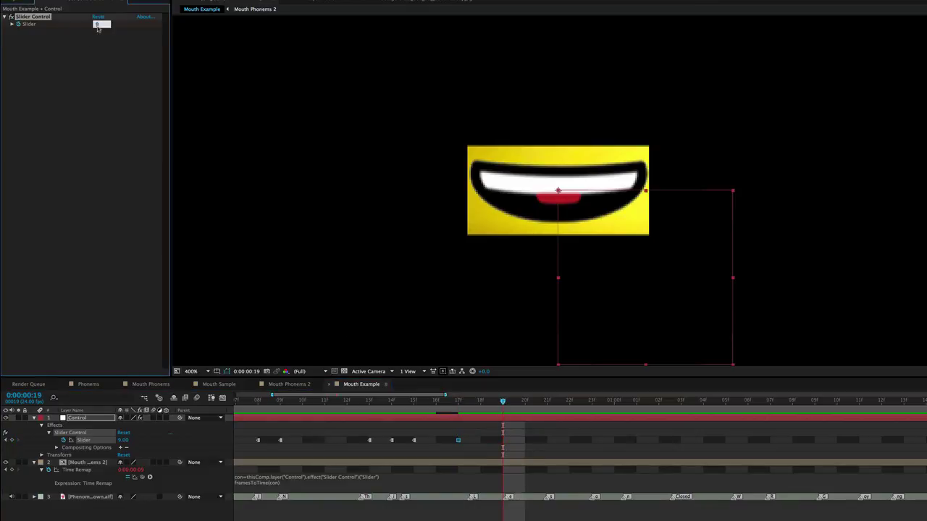
{"action": "type", "text": "2"}
{"action": "key", "text": "Return"}
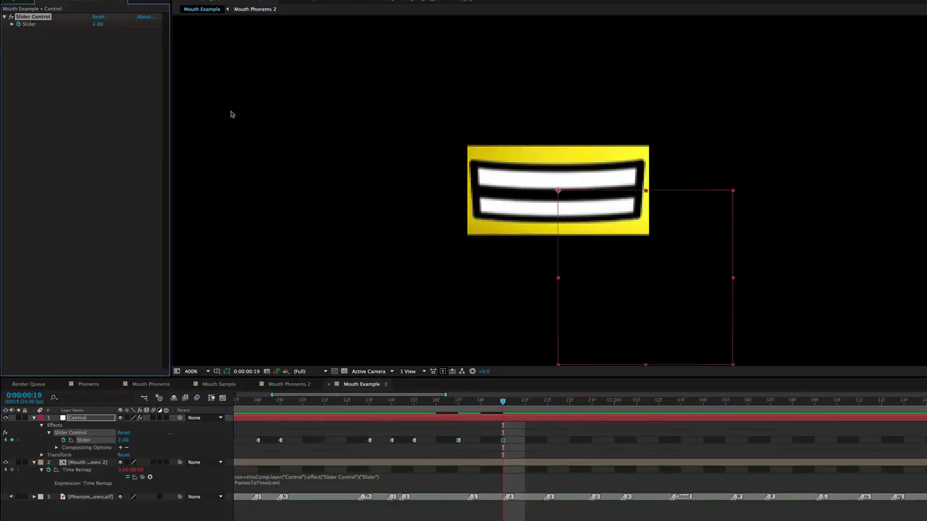
{"action": "left_click", "coordinate": [547, 403]}
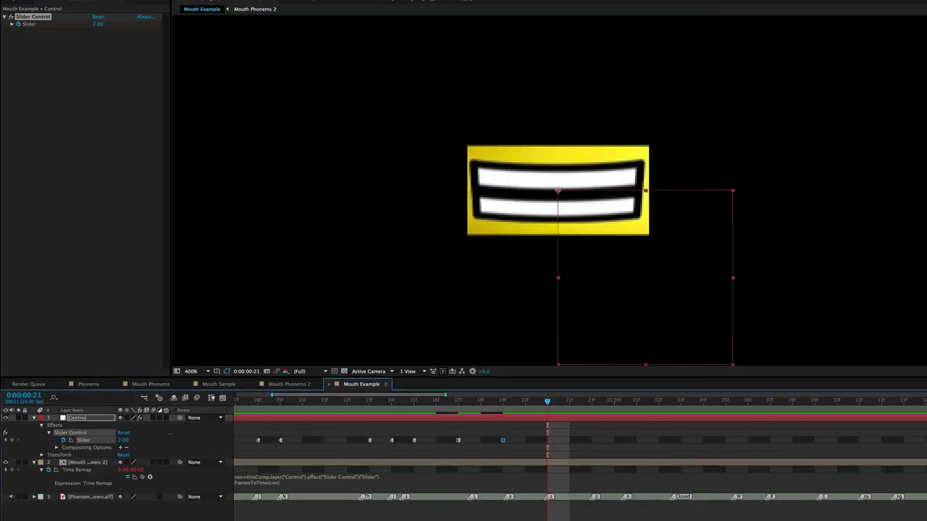
{"action": "left_click", "coordinate": [97, 24]}
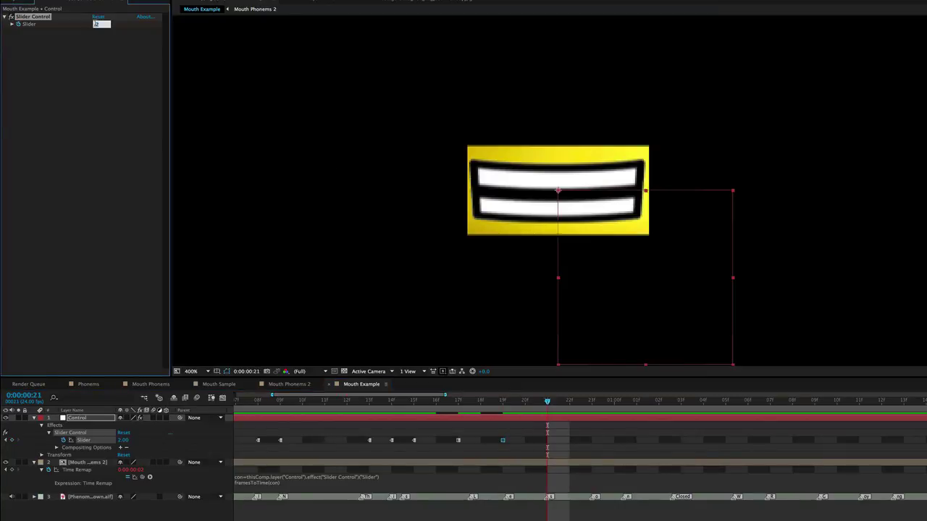
{"action": "type", "text": "5"}
{"action": "key", "text": "Return"}
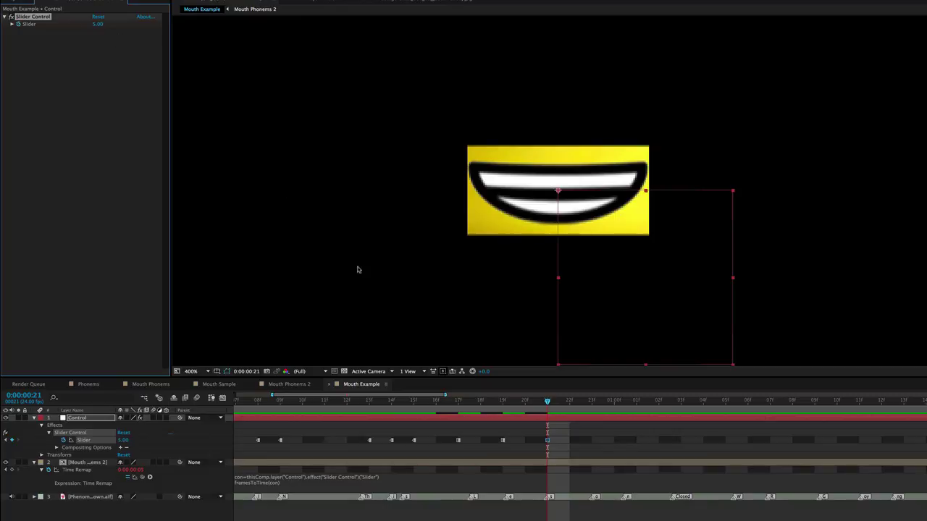
- Add Slider keyframes at frame 23, on the o marker, and at 0:00:01:00, for the n marker, giving the latter a value of 5
{"action": "left_click", "coordinate": [590, 402]}
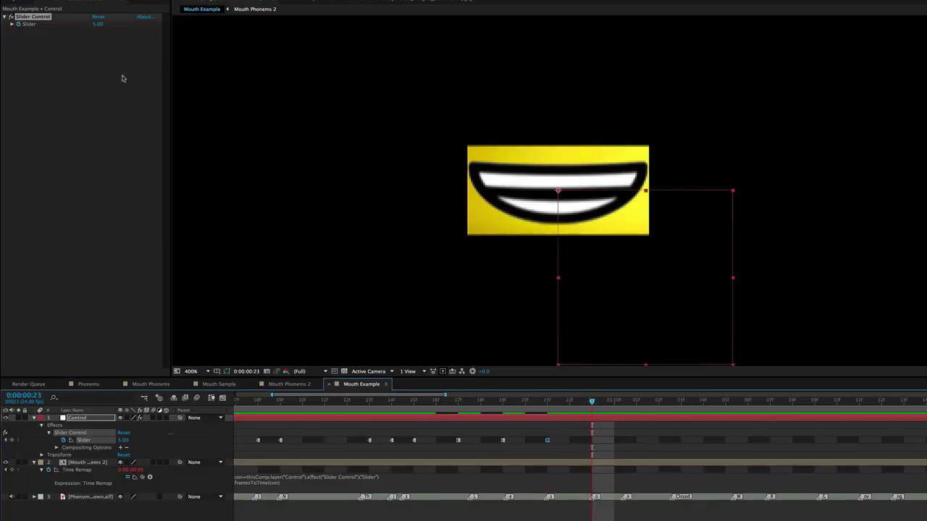
{"action": "left_click", "coordinate": [97, 24]}
{"action": "left_click", "coordinate": [724, 401]}
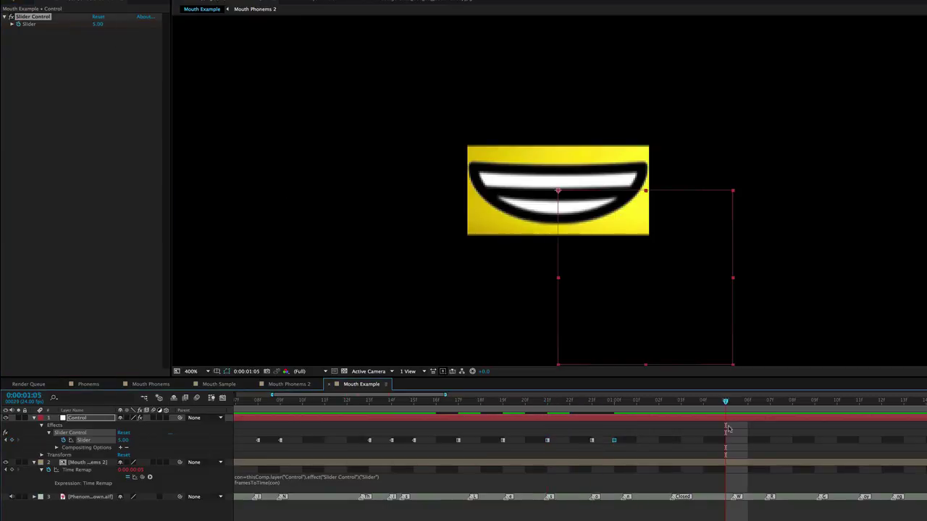
- Shorten the work area to end at about 0:00:01:06 and preview the mouth animation from the start
{"action": "key", "text": "minus"}
{"action": "key", "text": "minus"}
{"action": "key", "text": "minus"}
{"action": "key", "text": "minus"}
{"action": "left_click_drag", "start_coordinate": [391, 403], "coordinate": [231, 412]}
{"action": "key", "text": "Home"}
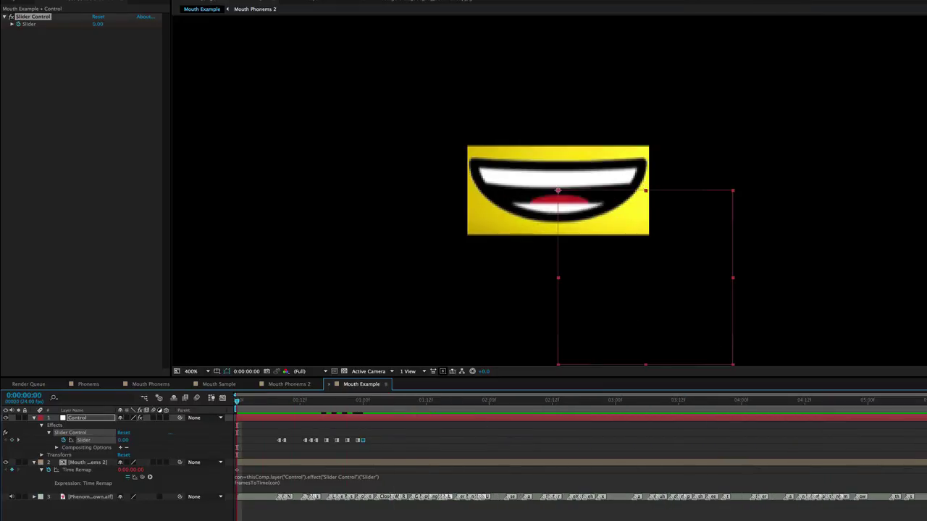
{"action": "left_click_drag", "start_coordinate": [923, 409], "coordinate": [393, 427]}
{"action": "key", "text": "space"}
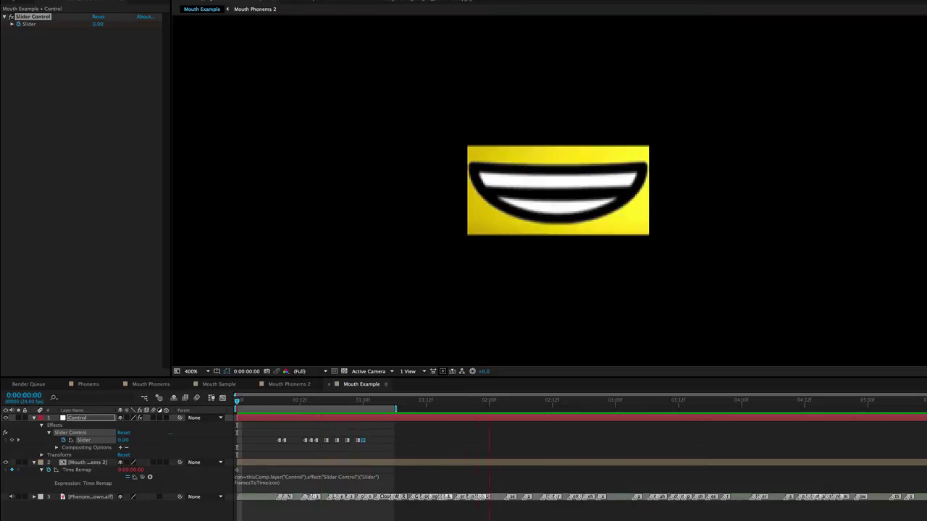
{"action": "key", "text": "space"}
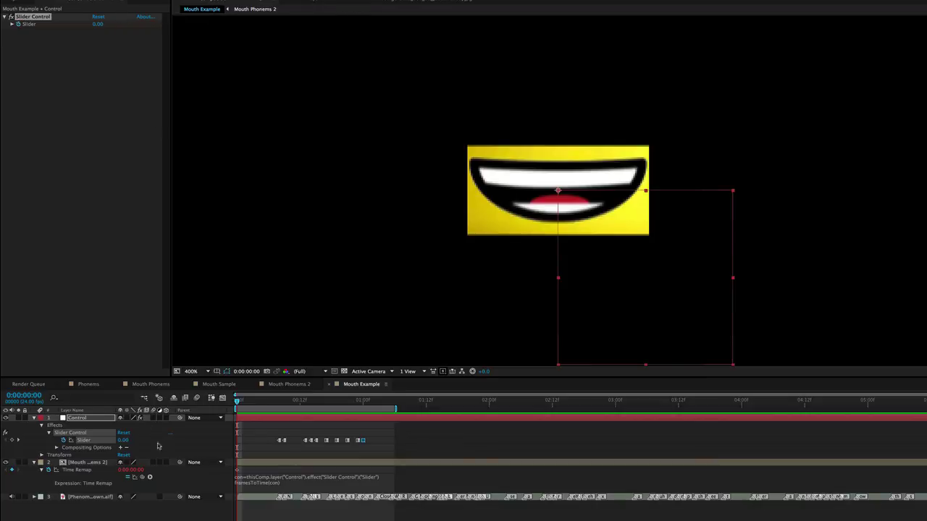
- Play back the character's lip-sync animation in the Phonems composition and return to the Mouth Example composition
{"action": "left_click", "coordinate": [161, 387]}
{"action": "left_click", "coordinate": [203, 385]}
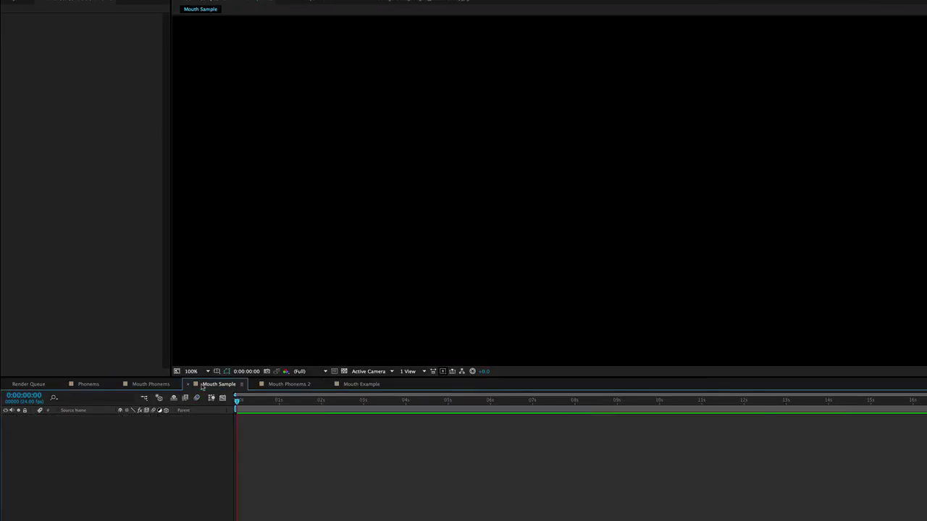
{"action": "left_click", "coordinate": [35, 385]}
{"action": "left_click", "coordinate": [93, 385]}
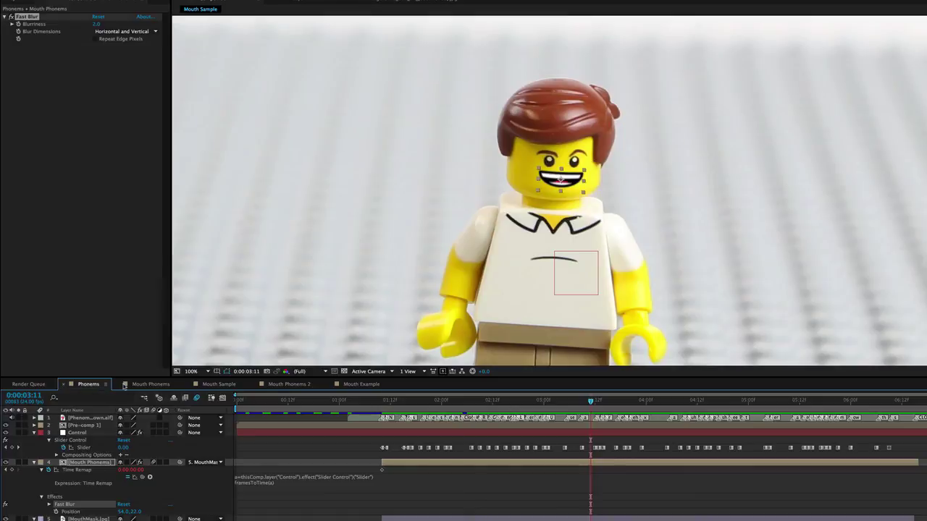
{"action": "left_click_drag", "start_coordinate": [591, 400], "coordinate": [434, 406]}
{"action": "key", "text": "space"}
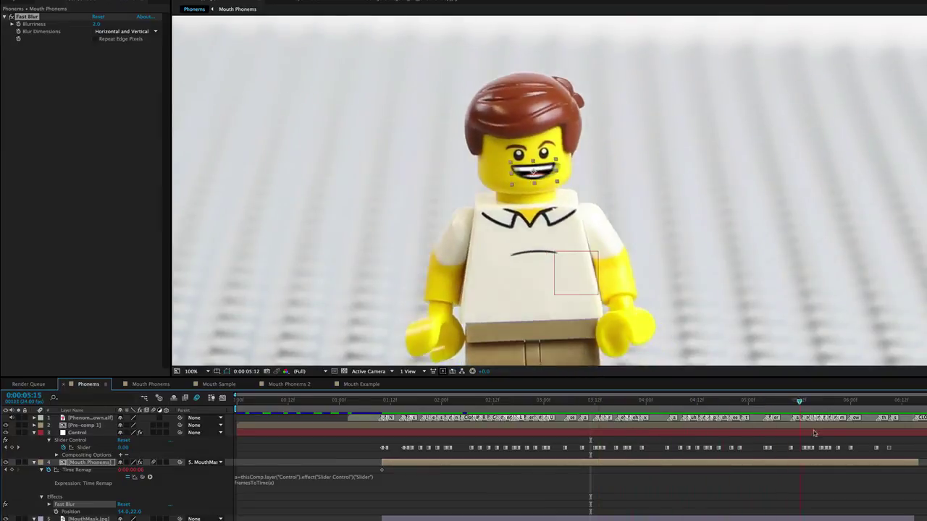
{"action": "key", "text": "space"}
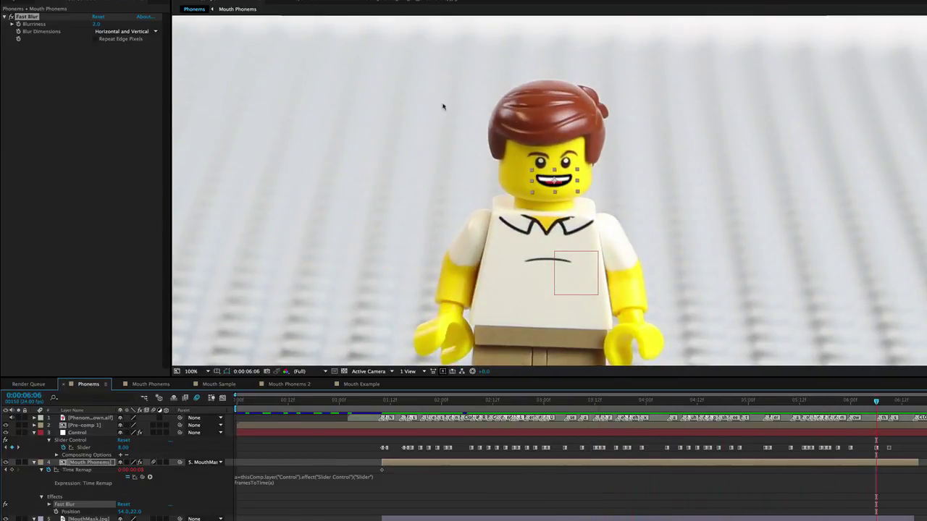
{"action": "left_click", "coordinate": [361, 384]}
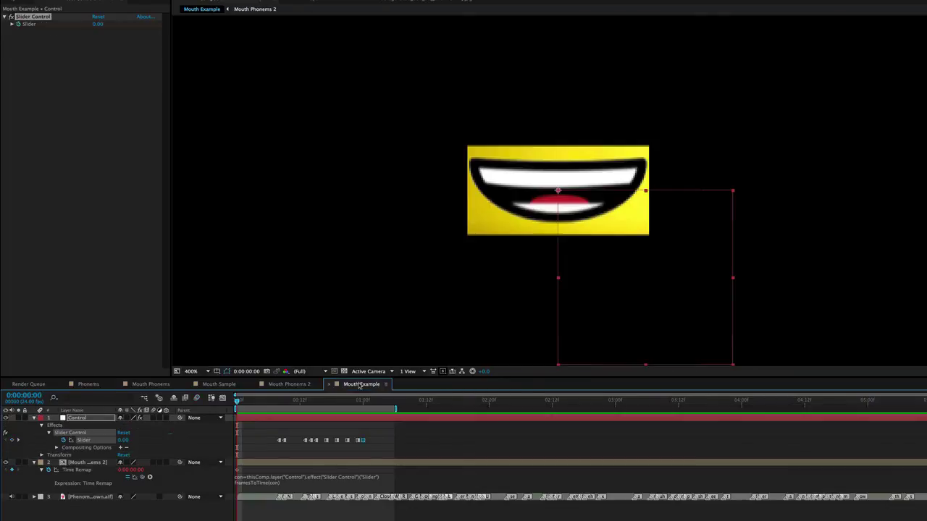